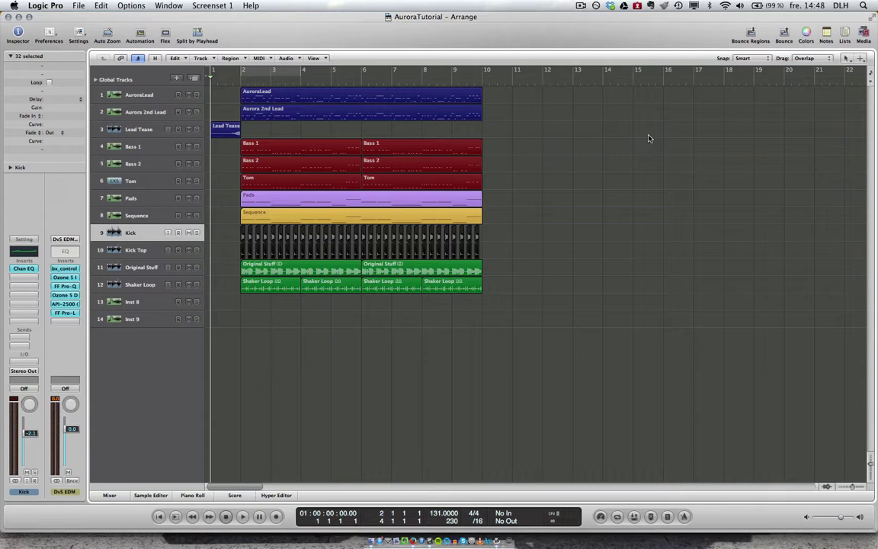
# Play the full arrangement from the start and look through the AuroraLead, Aurora 2nd Lead and Lead Tease tracks.
pyautogui.click(615, 165)
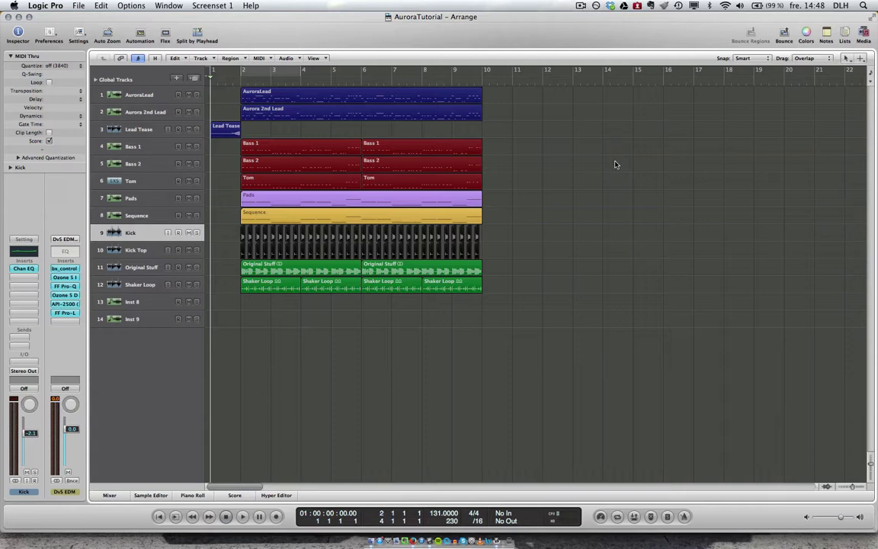
pyautogui.press('space')
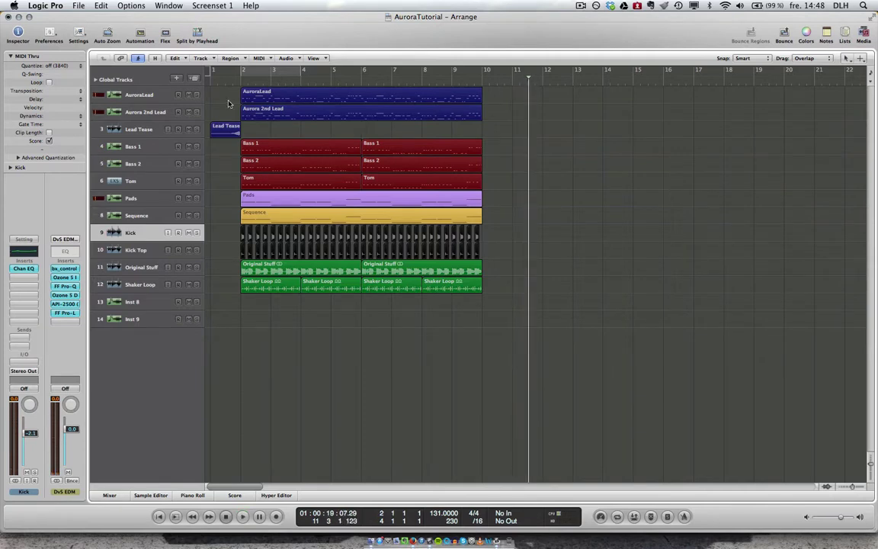
pyautogui.click(149, 94)
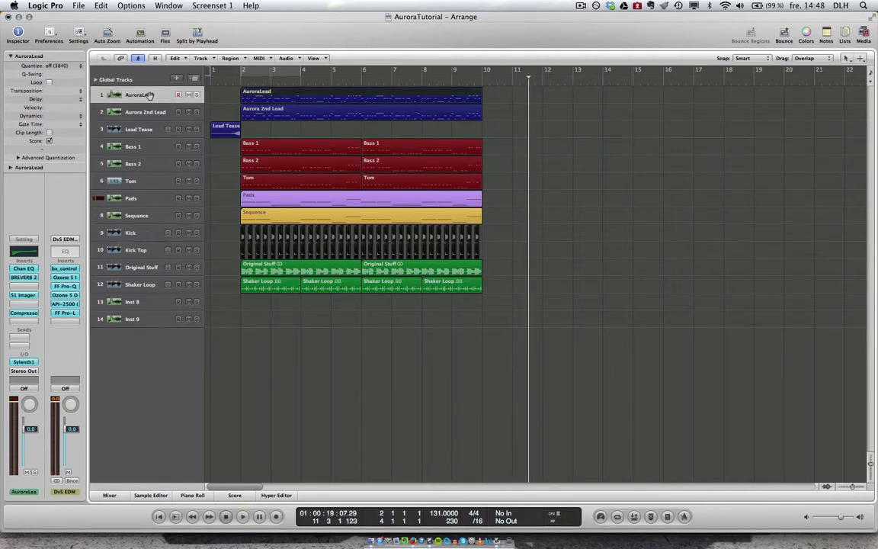
pyautogui.press('Down')
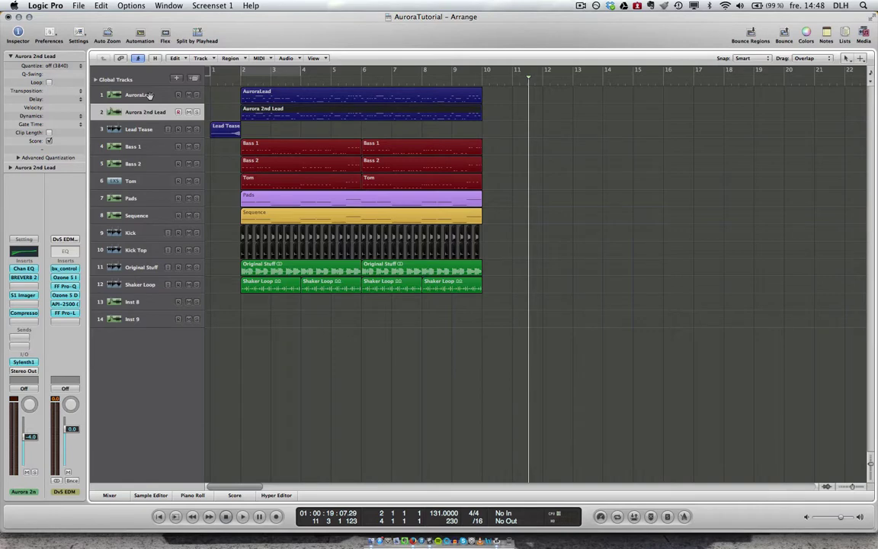
pyautogui.press('Up')
pyautogui.press('Down')
pyautogui.press('Down')
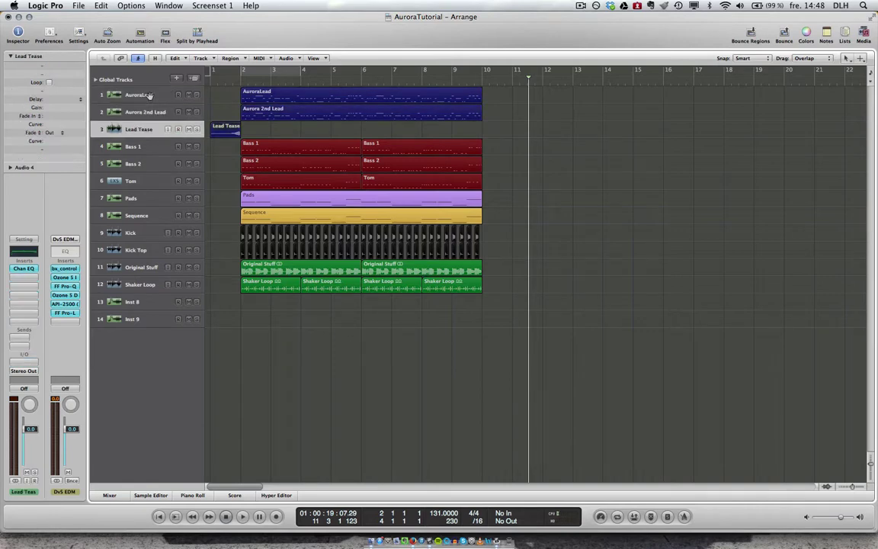
# Copy the AuroraLead and Aurora 2nd Lead regions onto the Inst 8 and Inst 9 tracks at bar 12 and cycle bars 12 to 20.
pyautogui.click(142, 302)
pyautogui.click(251, 93)
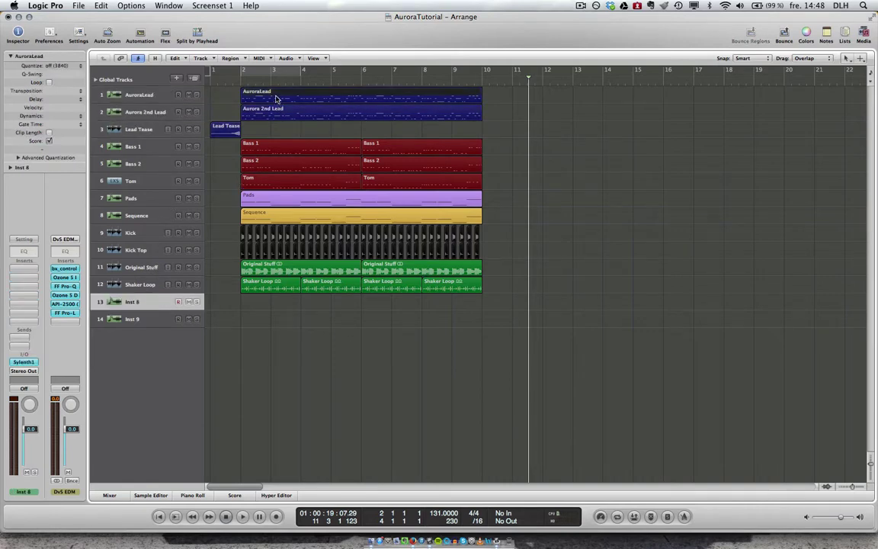
pyautogui.keyDown('shift'); pyautogui.click(251, 111); pyautogui.keyUp('shift')
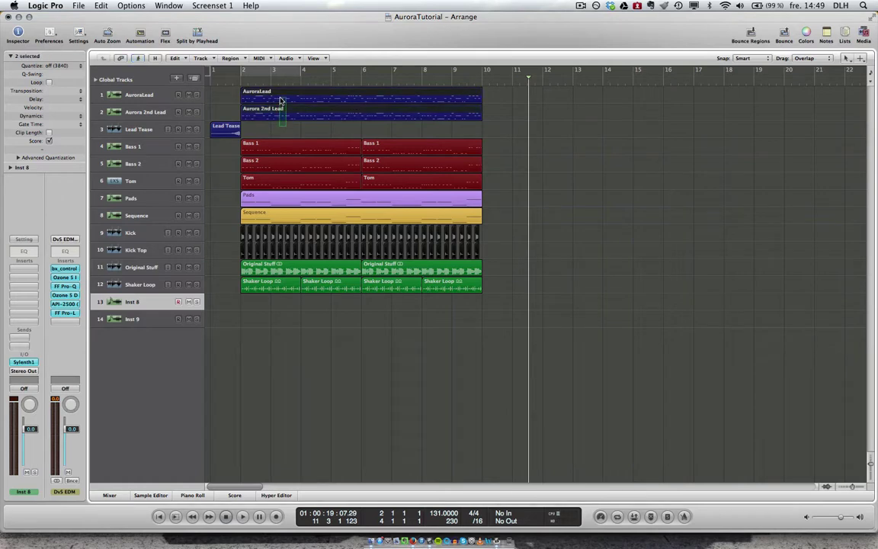
pyautogui.moveTo(251, 111); pyautogui.dragTo(577, 321)
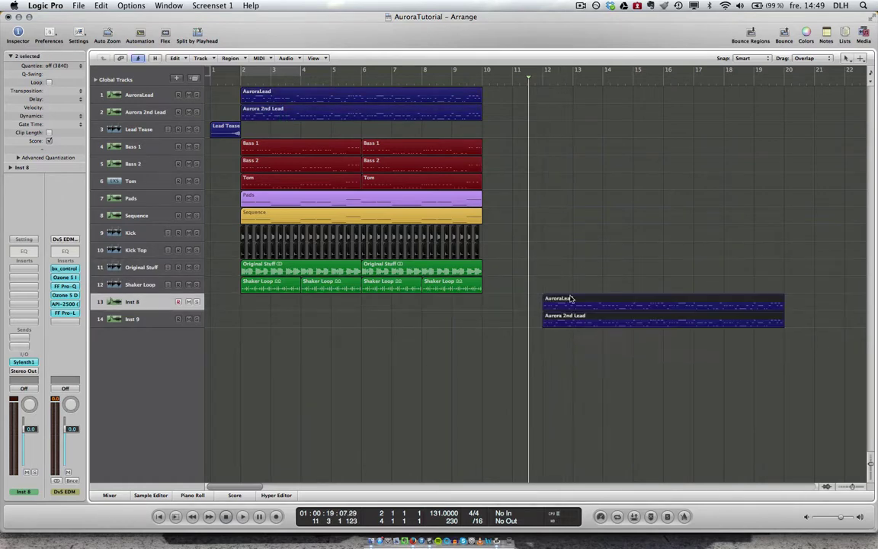
pyautogui.moveTo(545, 76); pyautogui.dragTo(788, 76)
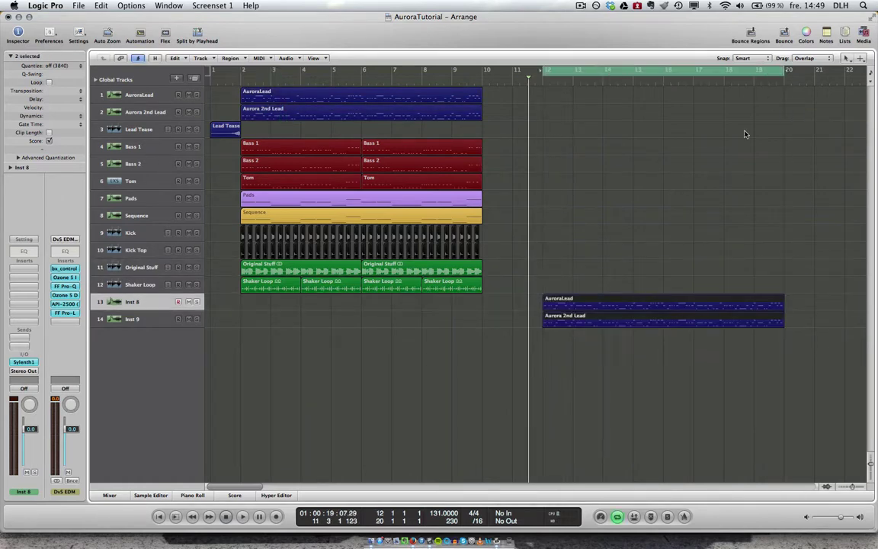
pyautogui.hscroll(5, 631, 182)
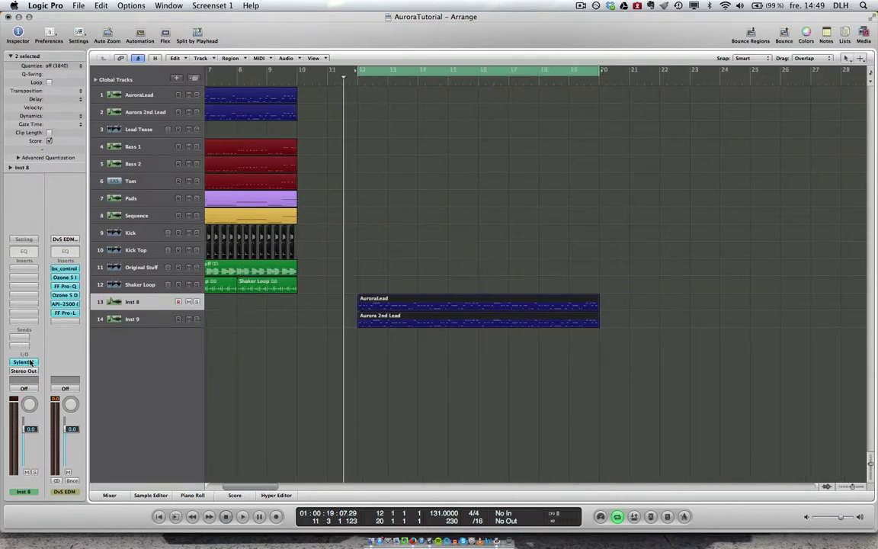
# Open the Sylenth1 instrument on the Inst 8 track and initialize its preset.
pyautogui.click(23, 362)
pyautogui.click(149, 99)
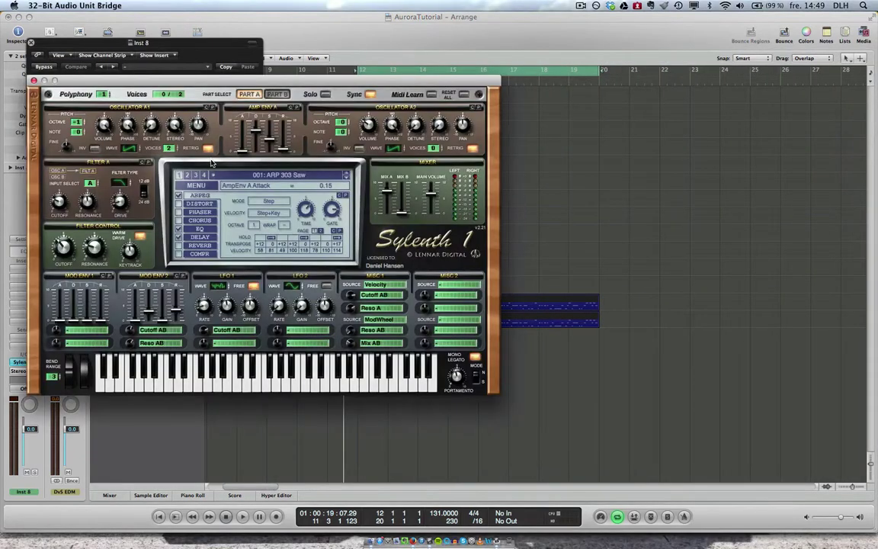
pyautogui.click(195, 185)
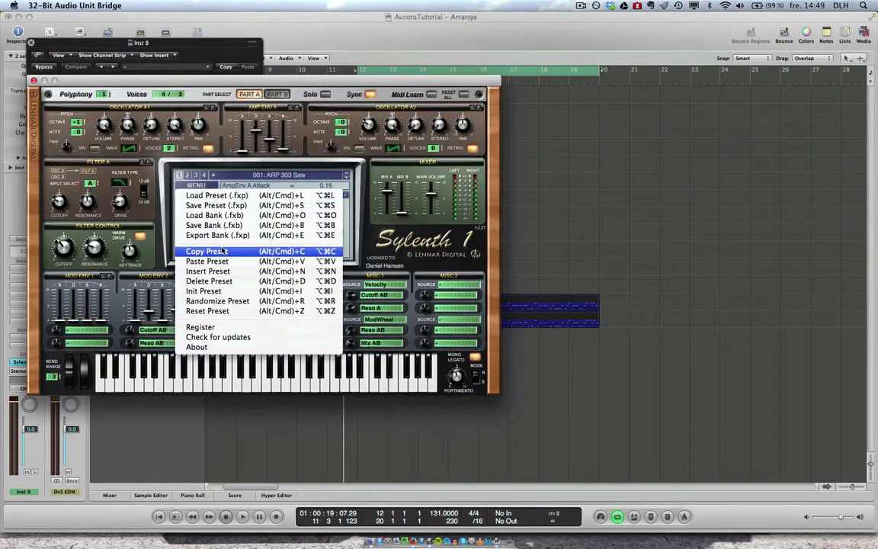
pyautogui.click(226, 292)
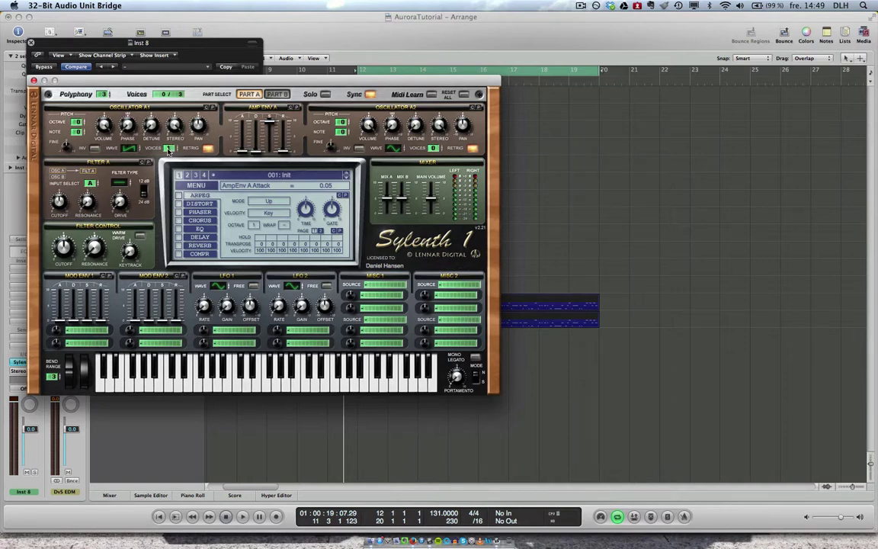
# Give both Part A oscillators 8 voices and set the amp envelope A release to 1.31.
pyautogui.moveTo(169, 151); pyautogui.dragTo(152, 135)
pyautogui.click(402, 152)
pyautogui.moveTo(433, 148); pyautogui.dragTo(430, 89)
pyautogui.moveTo(368, 125); pyautogui.dragTo(369, 156)
pyautogui.moveTo(283, 151); pyautogui.dragTo(285, 142)
pyautogui.moveTo(283, 142); pyautogui.dragTo(282, 158)
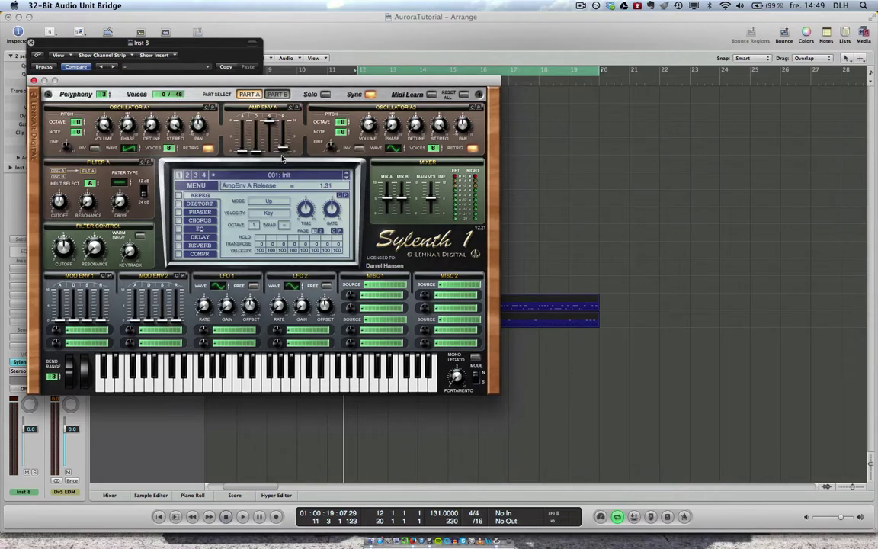
# In Part B, give oscillator B1 a noise wave and set oscillator B2 to a Pulse wave with stereo at 5.33.
pyautogui.click(277, 94)
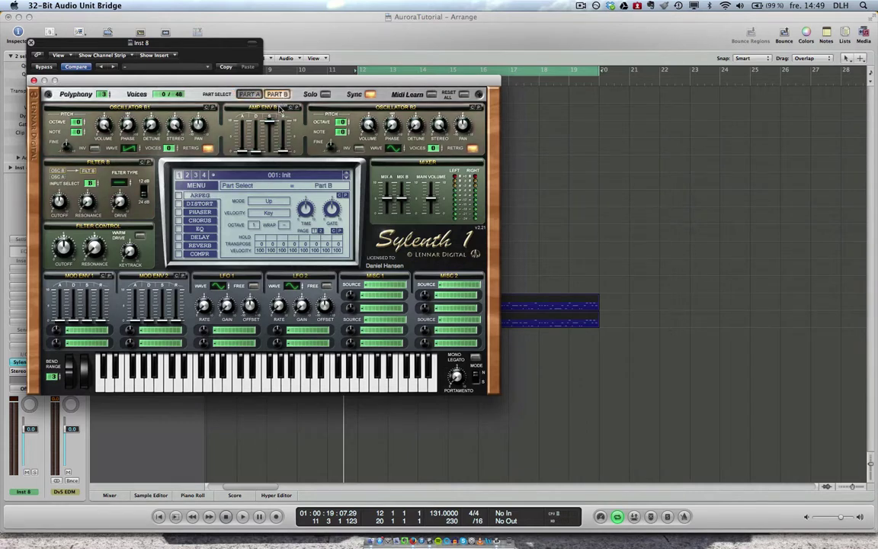
pyautogui.click(126, 145)
pyautogui.moveTo(97, 118); pyautogui.dragTo(94, 111)
pyautogui.moveTo(120, 225); pyautogui.dragTo(123, 243)
pyautogui.click(393, 148)
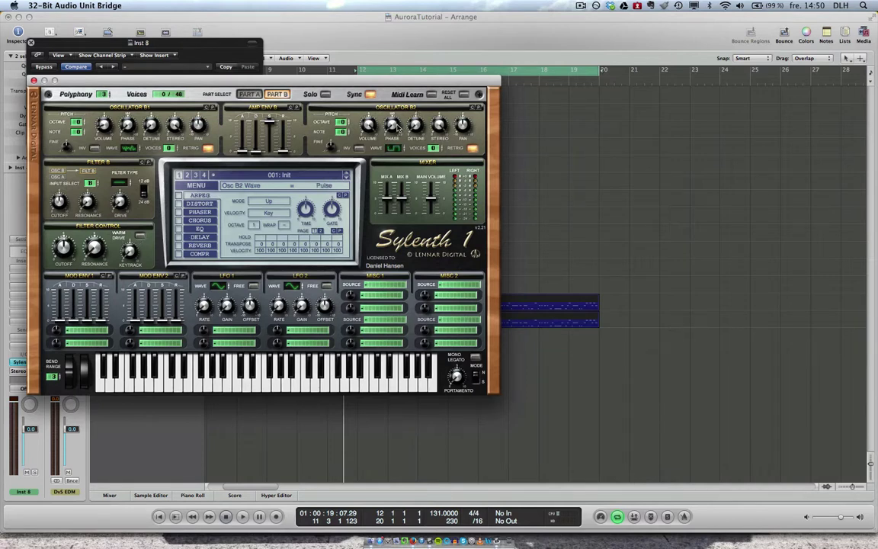
pyautogui.click(393, 148)
pyautogui.moveTo(439, 124); pyautogui.dragTo(438, 179)
# Move the synth window clear of the track list, solo the Inst 8 track and play the copied leads.
pyautogui.moveTo(169, 86); pyautogui.dragTo(440, 114)
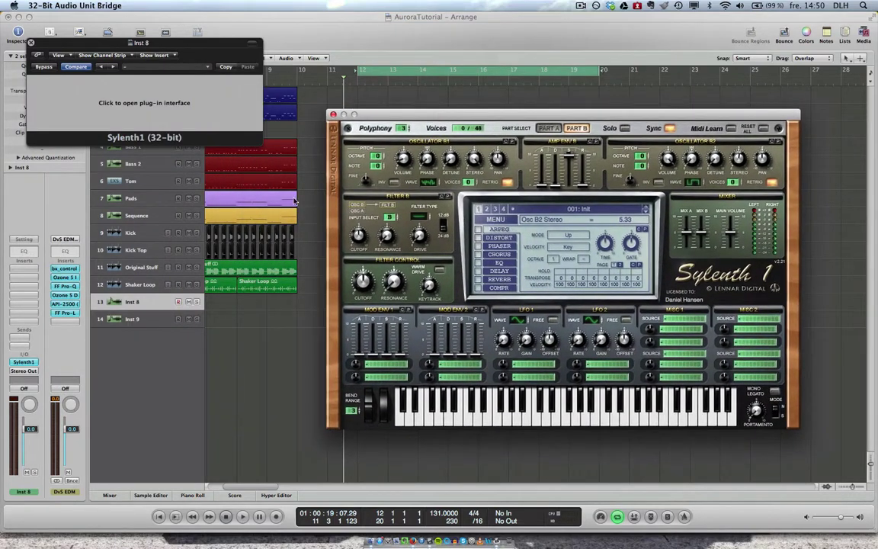
pyautogui.click(198, 302)
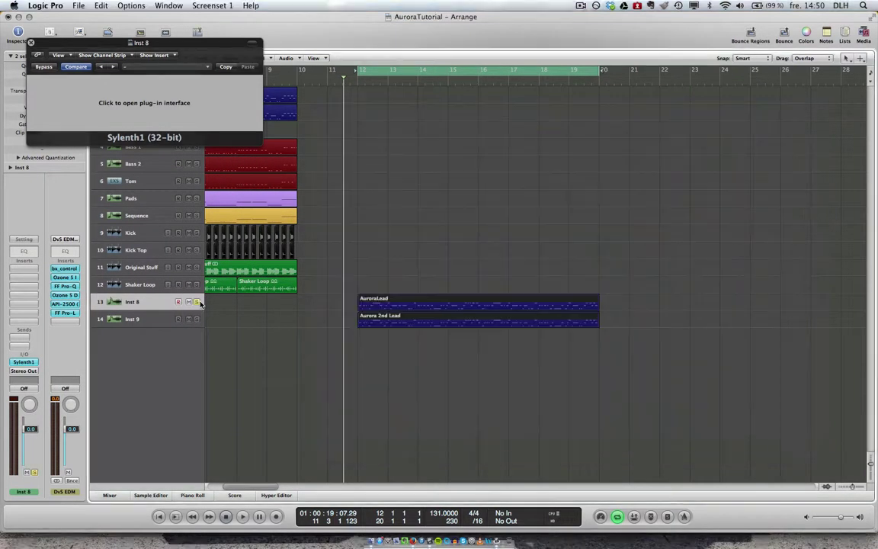
pyautogui.click(113, 114)
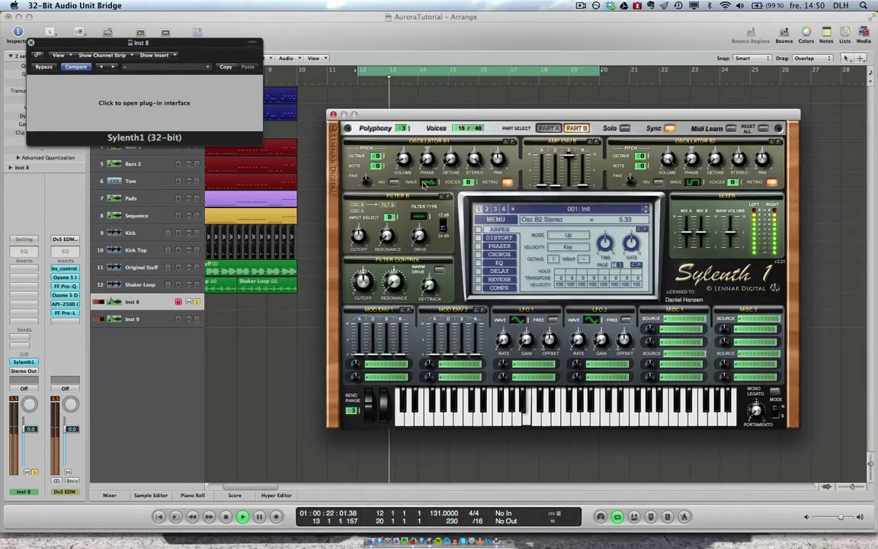
pyautogui.press('space')
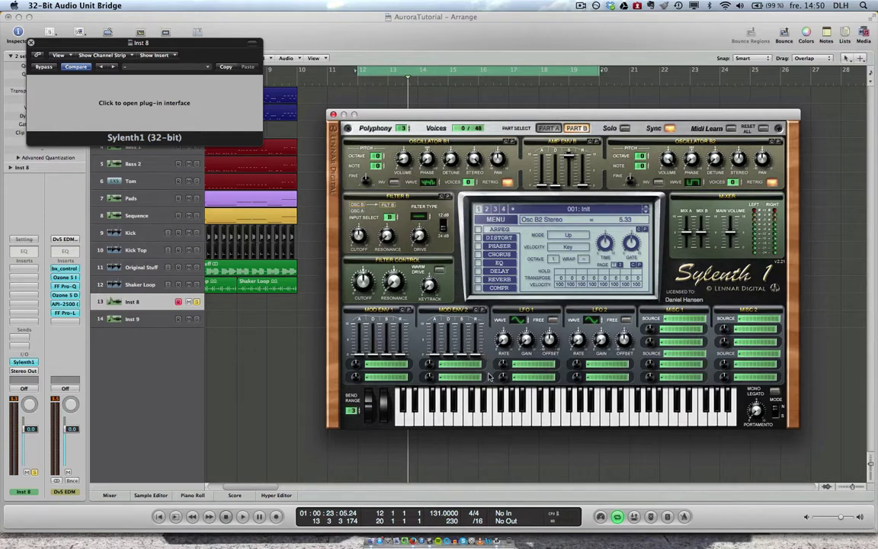
# Assign Pitch AB as the first modulation destination of LFO 1.
pyautogui.click(523, 369)
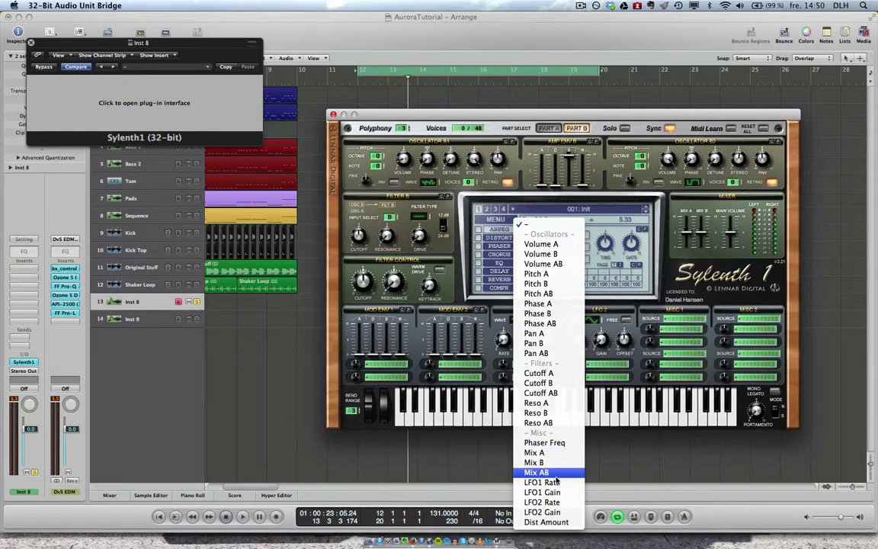
pyautogui.click(559, 294)
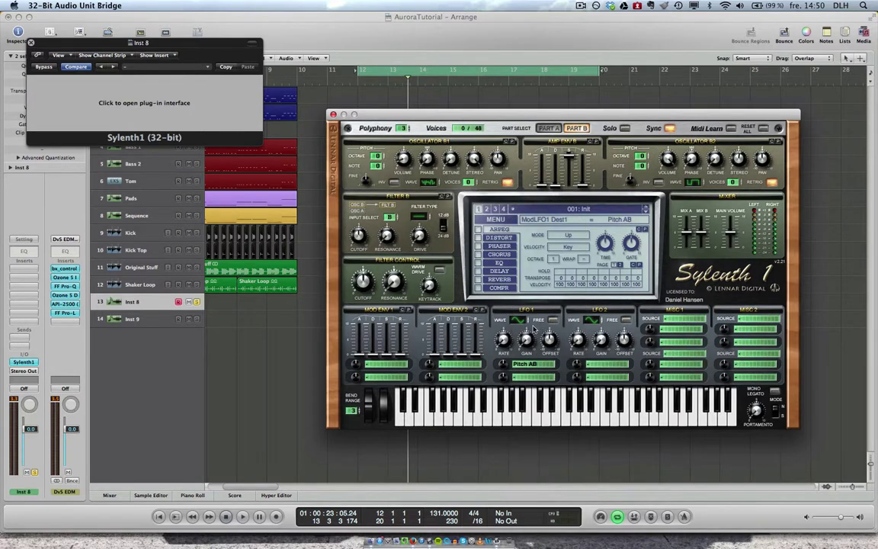
pyautogui.moveTo(504, 259); pyautogui.dragTo(505, 243)
pyautogui.scroll(3, 501, 365)
# Enable the phaser, lower its LFO rate and gain, set feedback to 0.00 % and dry/wet to 38.57 %, and audition it.
pyautogui.click(478, 246)
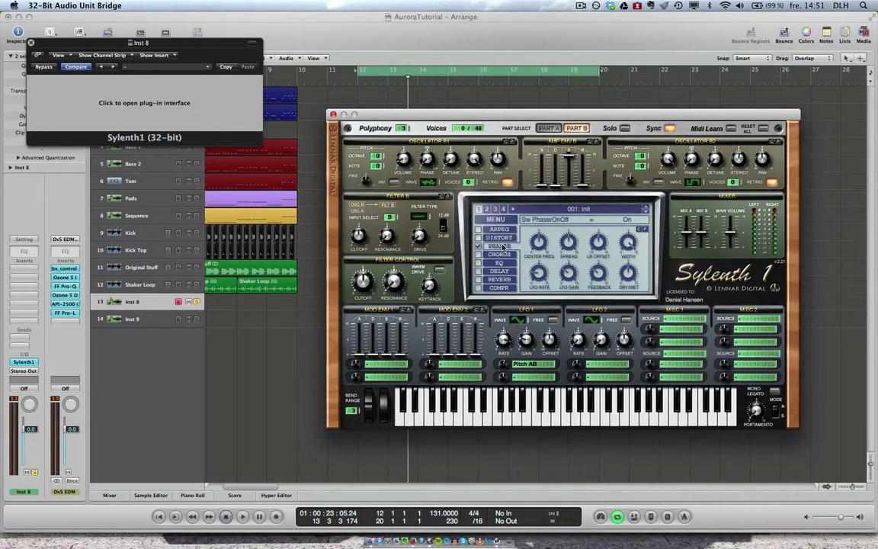
pyautogui.moveTo(540, 275); pyautogui.dragTo(538, 335)
pyautogui.moveTo(571, 275); pyautogui.dragTo(587, 403)
pyautogui.moveTo(598, 274); pyautogui.dragTo(602, 443)
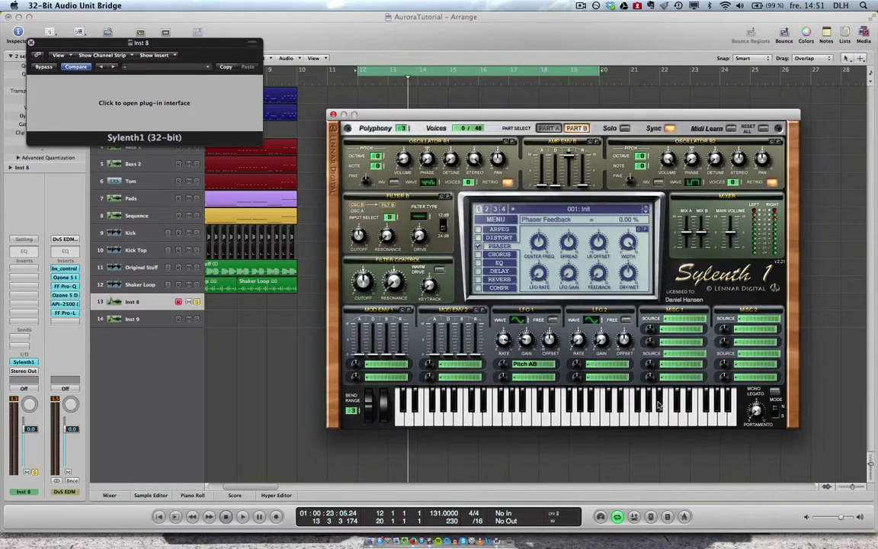
pyautogui.moveTo(630, 275); pyautogui.dragTo(630, 289)
pyautogui.press('space')
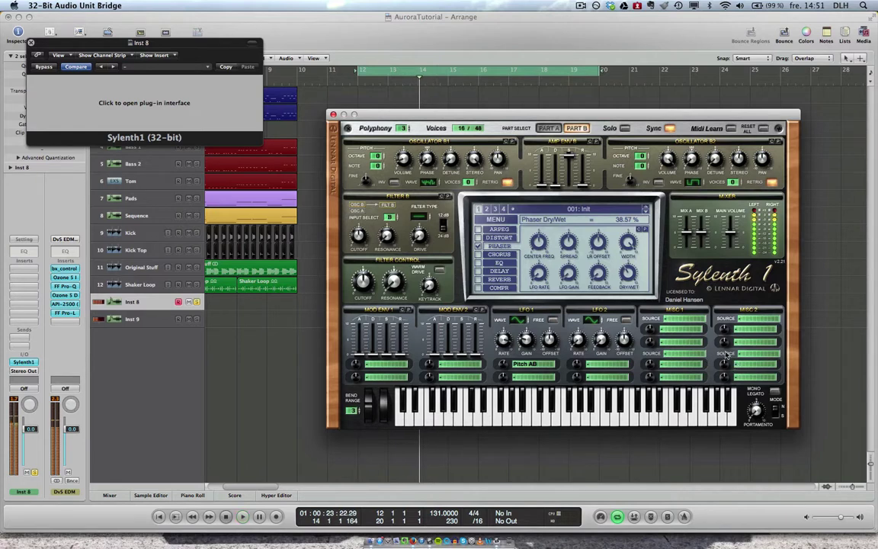
pyautogui.press('space')
# Set the portamento mode to Slide, turn on mono legato and set the portamento time to 3.48 while auditioning.
pyautogui.click(775, 413)
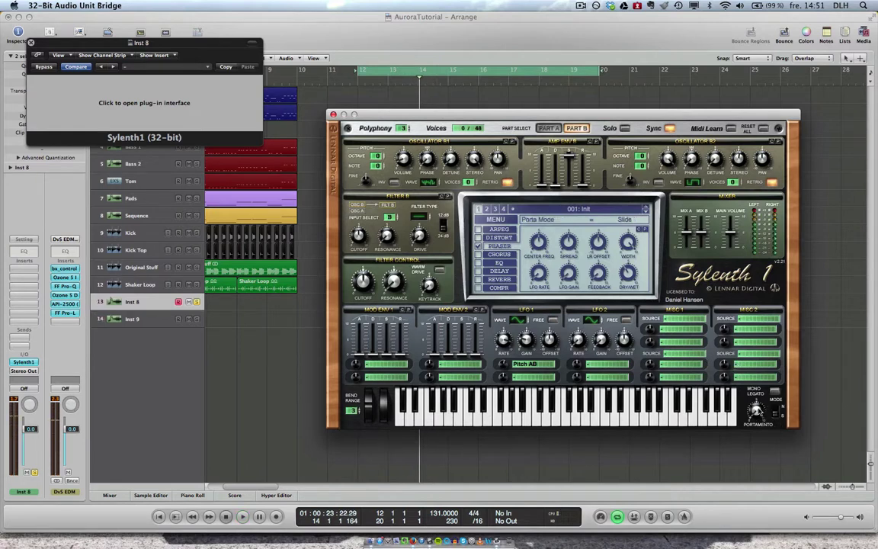
pyautogui.click(774, 390)
pyautogui.click(755, 409)
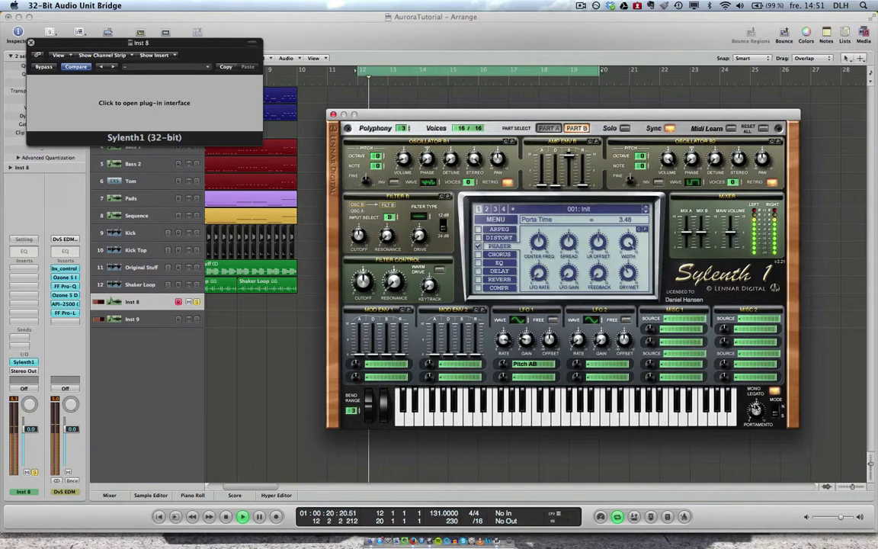
pyautogui.press('space')
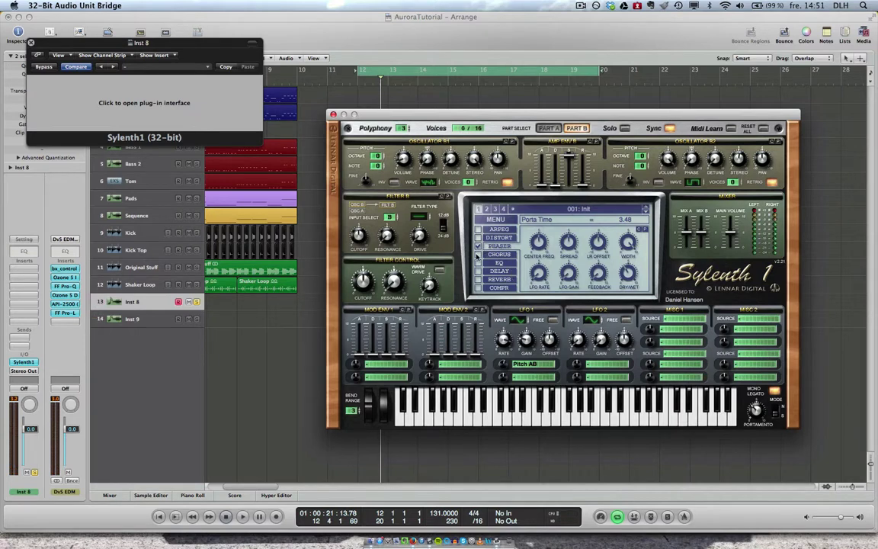
# Enable the chorus effect and adjust its delay and dry/wet amounts.
pyautogui.click(501, 255)
pyautogui.click(499, 258)
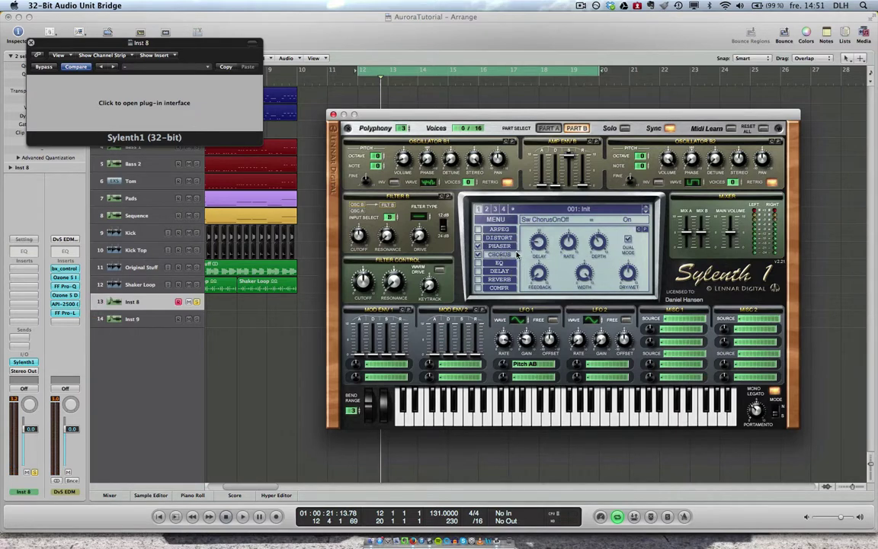
pyautogui.moveTo(544, 248); pyautogui.dragTo(541, 236)
pyautogui.click(624, 279)
# Enable the EQ in 2-pole mode, adjust the bass, set the treble frequency to 440 Hz and audition the lead.
pyautogui.click(479, 263)
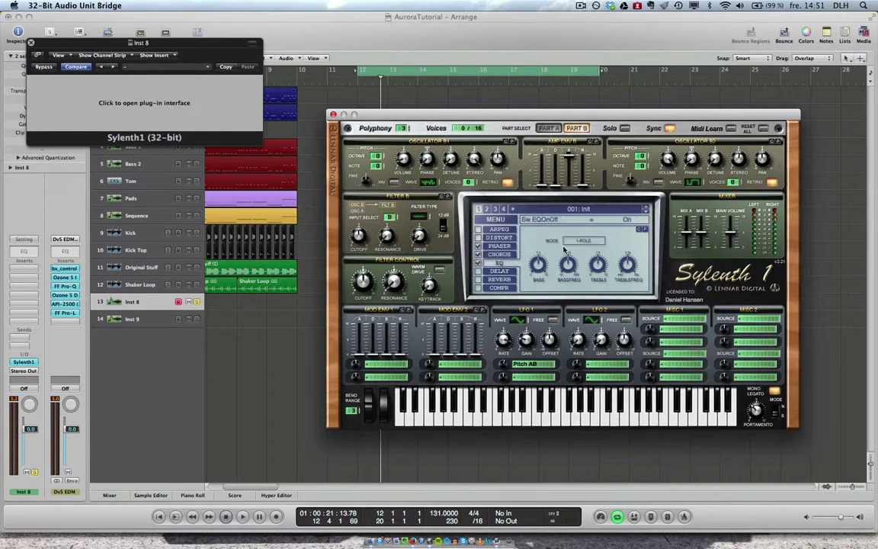
pyautogui.click(574, 242)
pyautogui.moveTo(538, 272); pyautogui.dragTo(588, 131)
pyautogui.moveTo(628, 277); pyautogui.dragTo(643, 403)
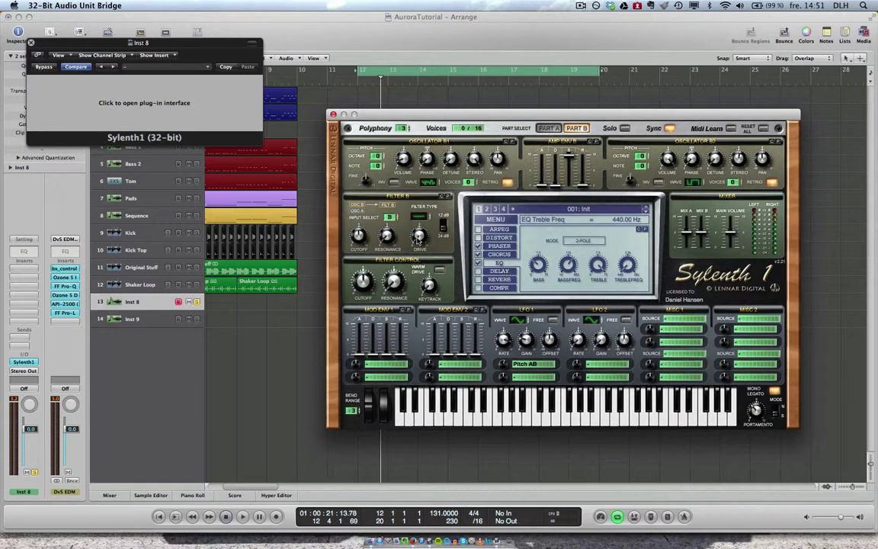
pyautogui.press('space')
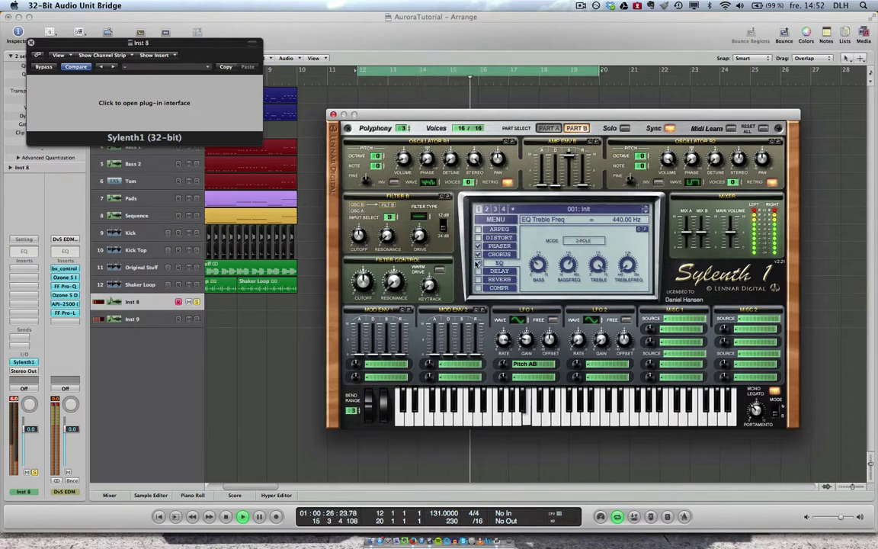
pyautogui.press('space')
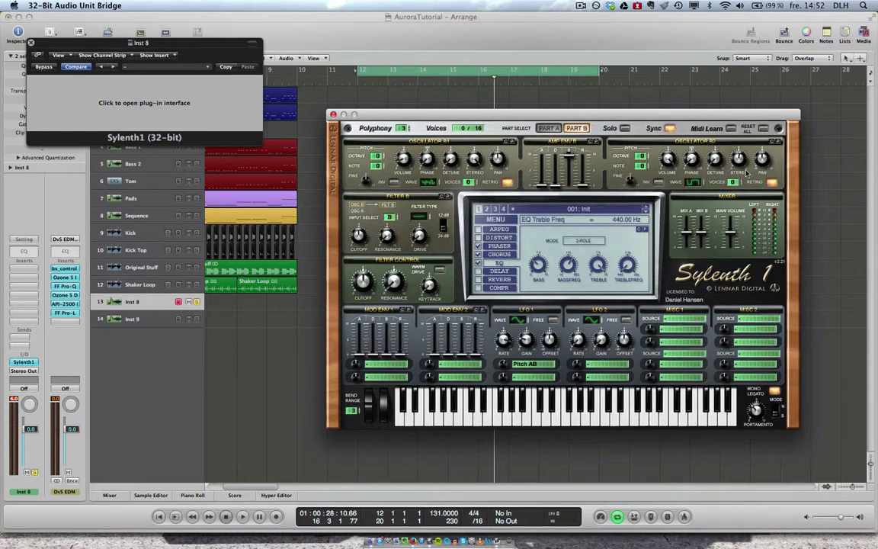
# Turn off retrigger on oscillator B2 and set oscillators B2 and B1 to 8 voices each.
pyautogui.click(772, 183)
pyautogui.moveTo(732, 184); pyautogui.dragTo(726, 63)
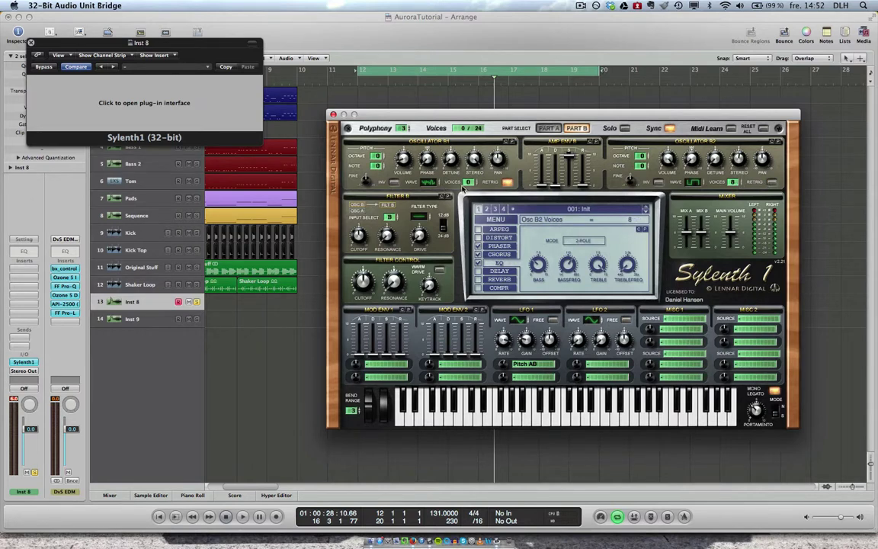
pyautogui.moveTo(467, 183); pyautogui.dragTo(459, 83)
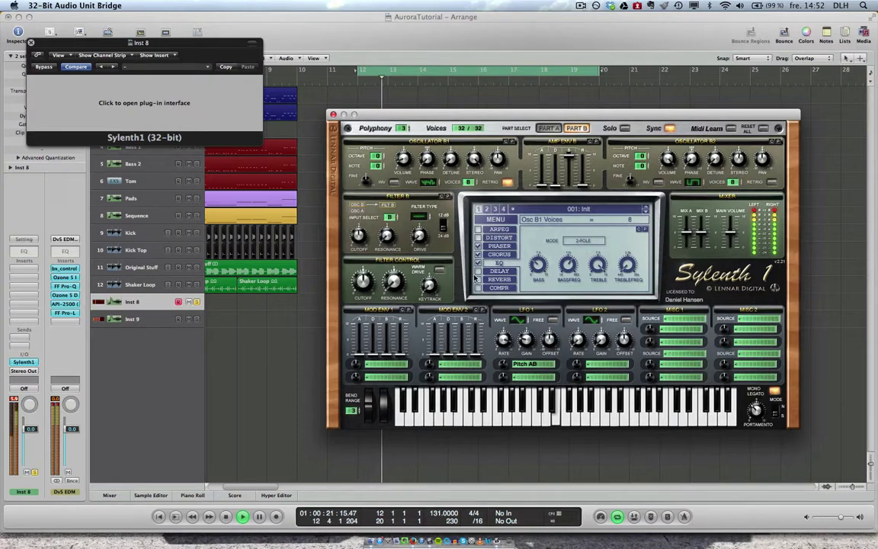
# Enable the delay effect, set feedback to 71.90 %, smear to 5.90 and dry/wet to 43.33 % while auditioning.
pyautogui.press('space')
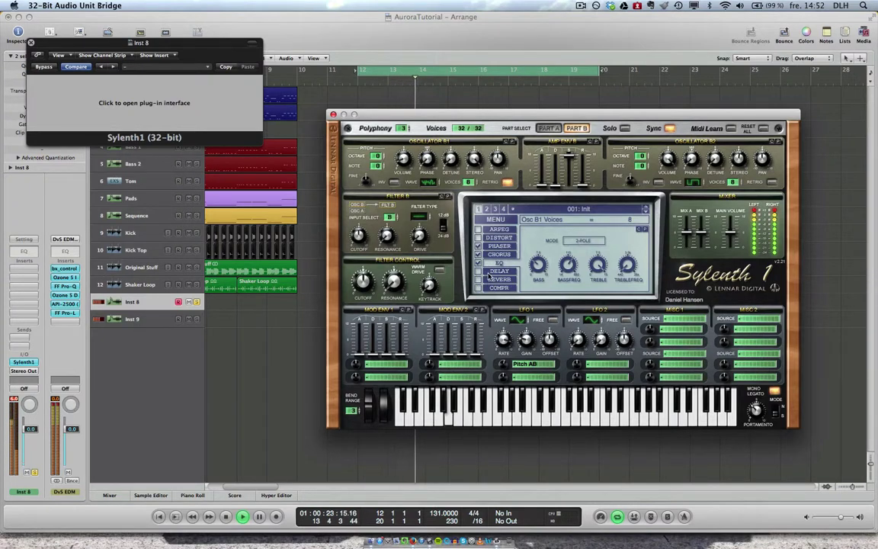
pyautogui.press('space')
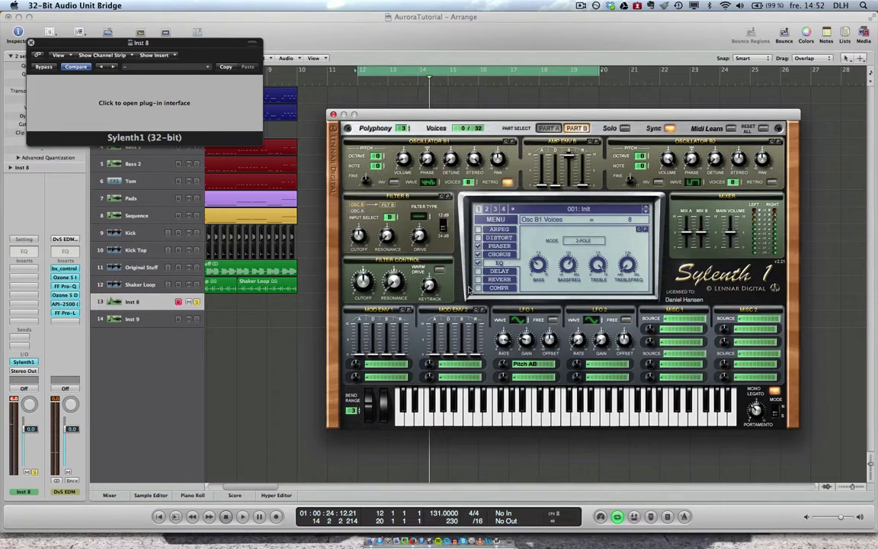
pyautogui.click(483, 271)
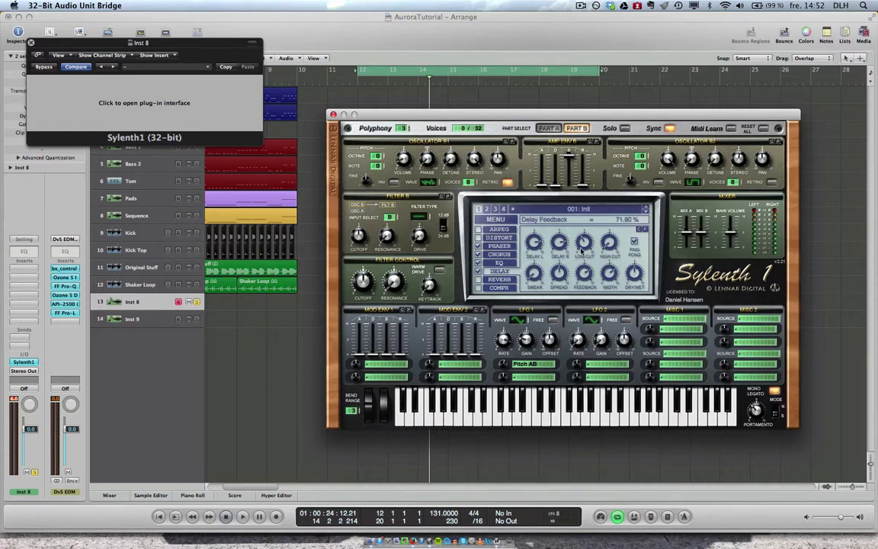
pyautogui.moveTo(558, 279); pyautogui.dragTo(557, 273)
pyautogui.press('space')
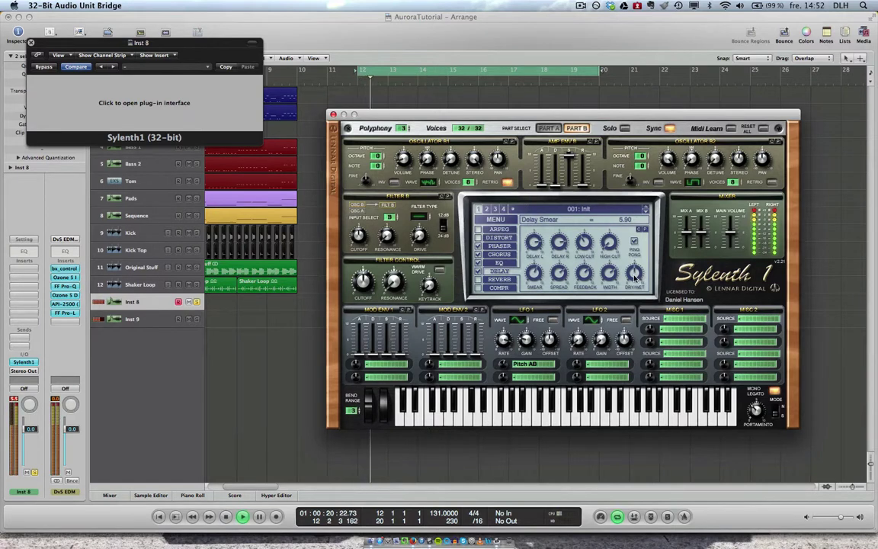
pyautogui.scroll(-5, 635, 273)
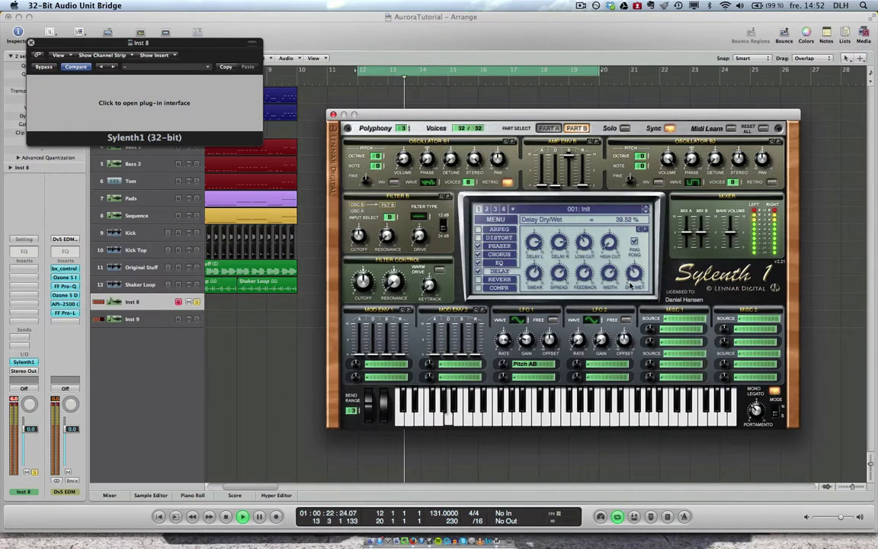
pyautogui.moveTo(635, 273); pyautogui.dragTo(635, 272)
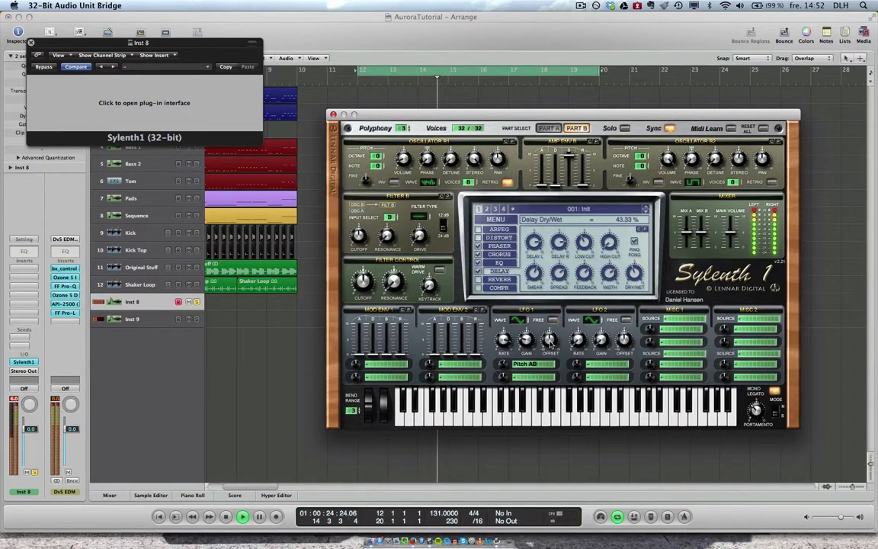
# Set the LFO 1 modulation amount for Pitch AB to 0.29 while auditioning and close the synth window.
pyautogui.moveTo(504, 366); pyautogui.dragTo(504, 371)
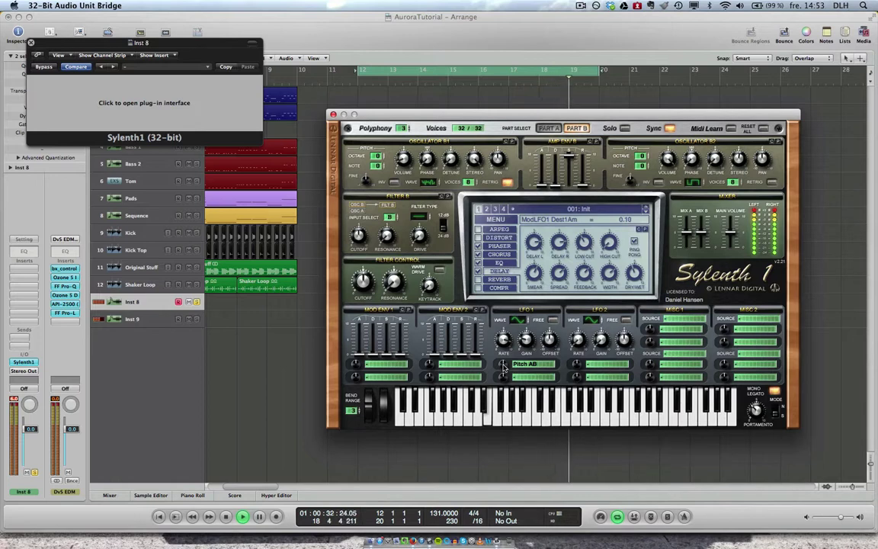
pyautogui.scroll(-5, 503, 366)
pyautogui.press('space')
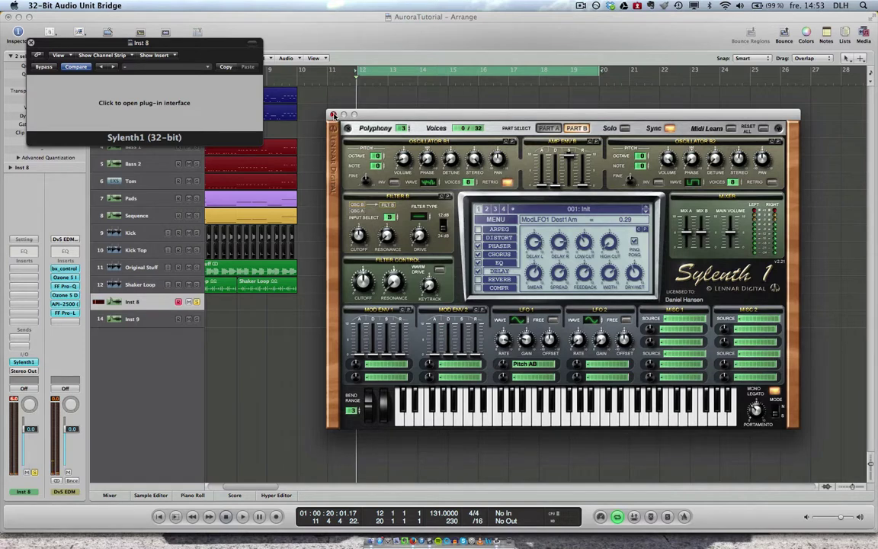
pyautogui.click(333, 114)
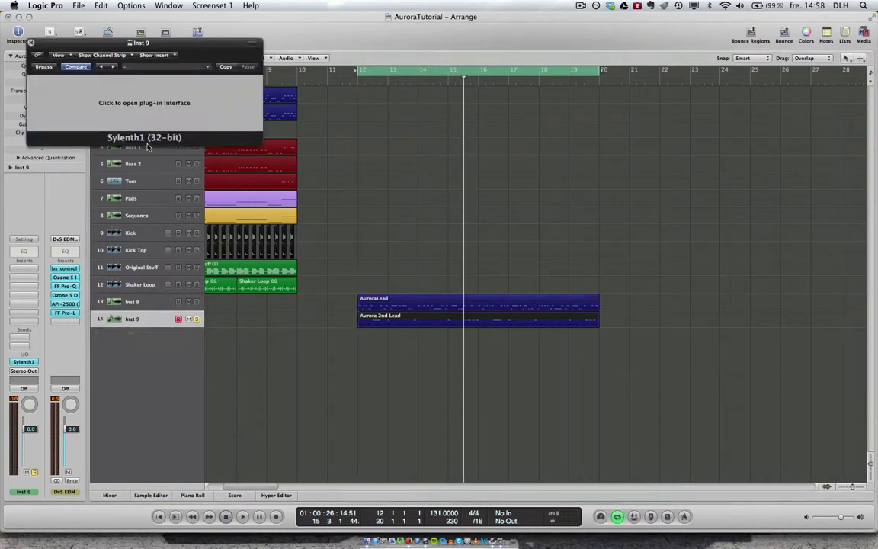
# Open the Sylenth1 interface for Inst 9, set oscillator A1 to a saw wave and adjust its detune and pan.
pyautogui.click(122, 95)
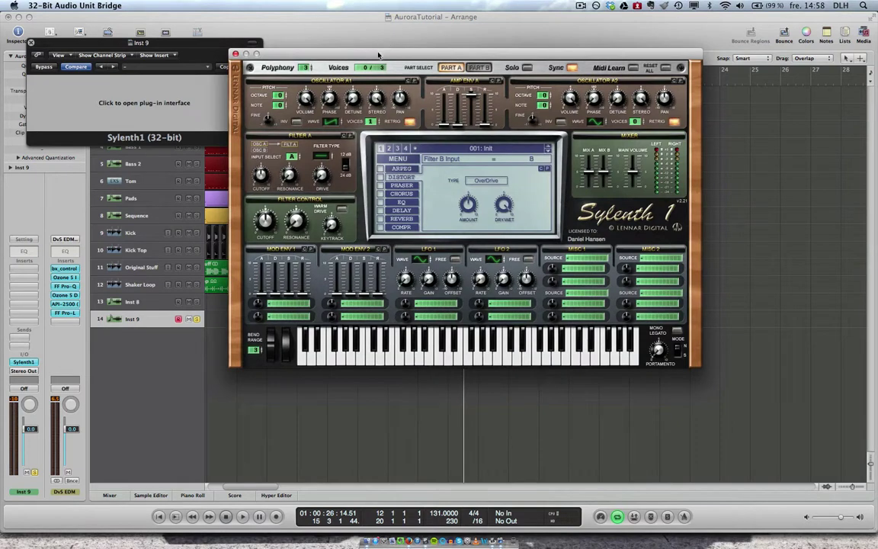
pyautogui.moveTo(376, 57); pyautogui.dragTo(431, 48)
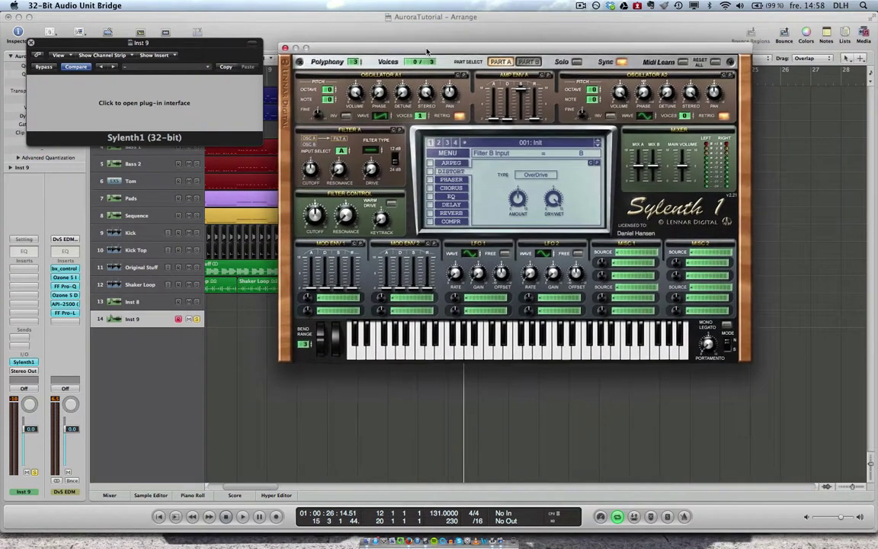
pyautogui.click(384, 114)
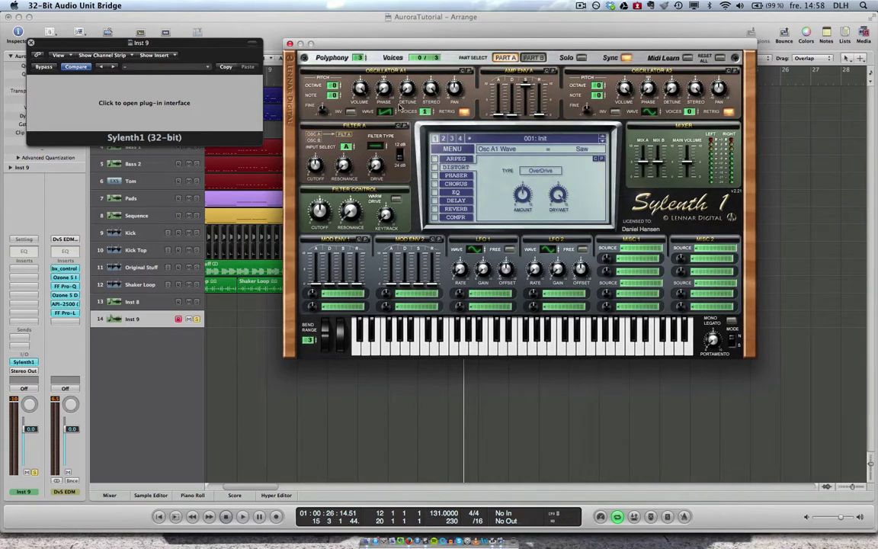
pyautogui.click(407, 91)
pyautogui.moveTo(406, 70); pyautogui.dragTo(404, 67)
pyautogui.moveTo(454, 90); pyautogui.dragTo(455, 104)
# Set oscillator A2 to one saw voice with adjusted pan and 72-degree phase, and set the amp envelope A release to 1.48.
pyautogui.click(658, 111)
pyautogui.click(690, 112)
pyautogui.moveTo(718, 88); pyautogui.dragTo(726, 82)
pyautogui.moveTo(649, 91); pyautogui.dragTo(648, 71)
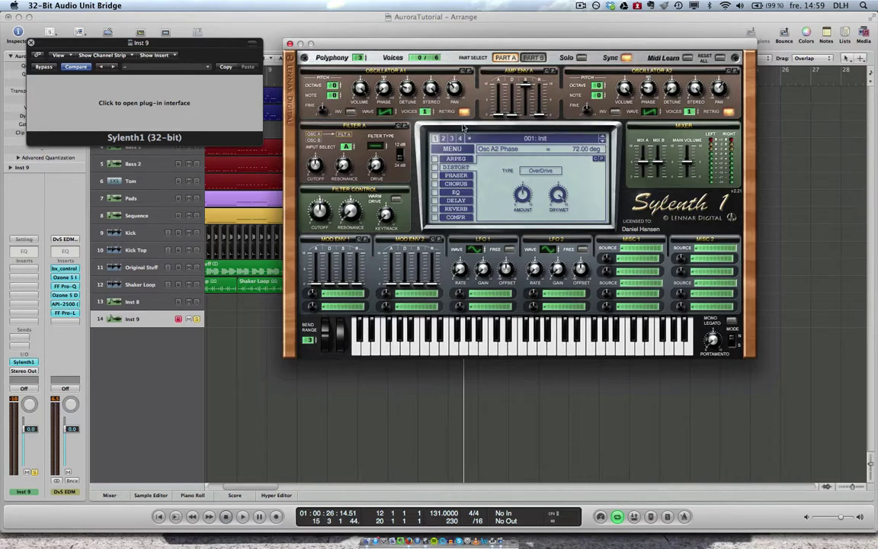
pyautogui.click(525, 87)
pyautogui.moveTo(542, 116); pyautogui.dragTo(541, 105)
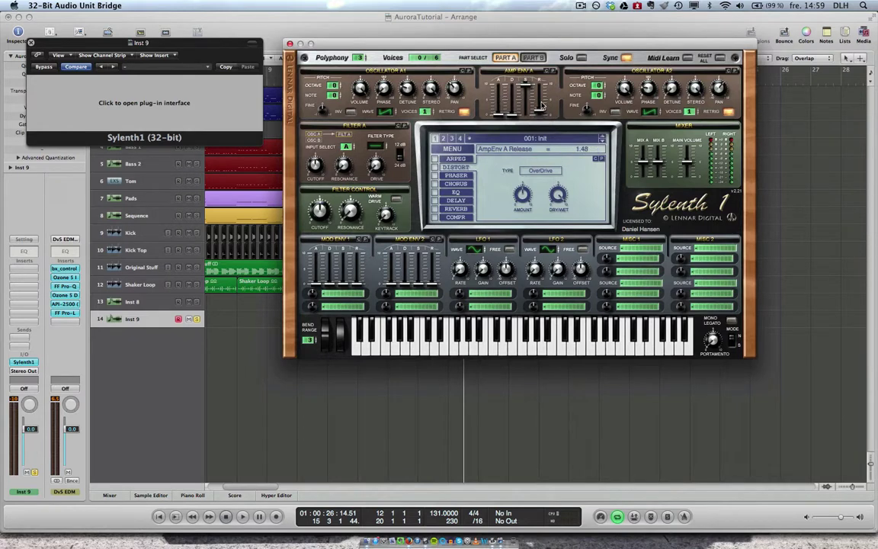
# Switch to Part B, give oscillator B1 a sine wave and adjust its volume.
pyautogui.click(533, 57)
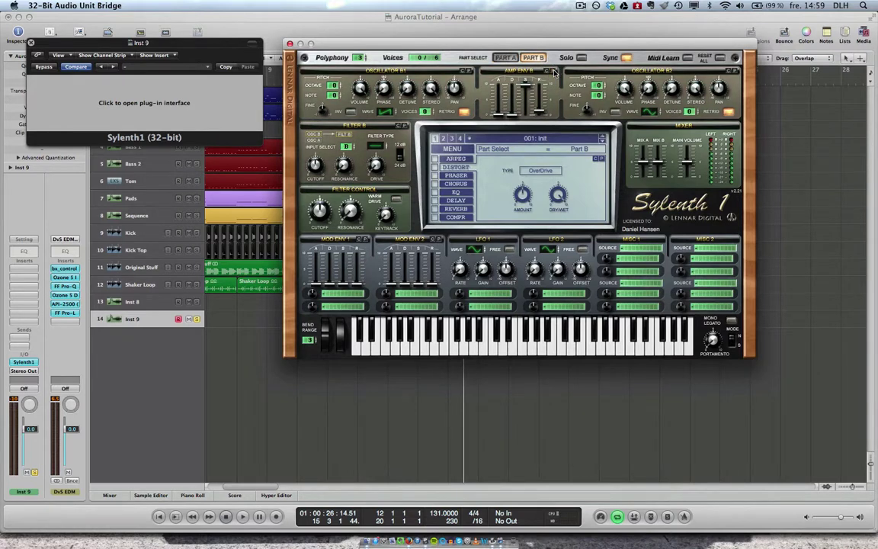
pyautogui.click(389, 113)
pyautogui.click(385, 111)
pyautogui.moveTo(360, 89); pyautogui.dragTo(347, 229)
# Set oscillator B2 to a pulse wave with retrigger off and detune at 5.14, and audition the sound.
pyautogui.click(648, 112)
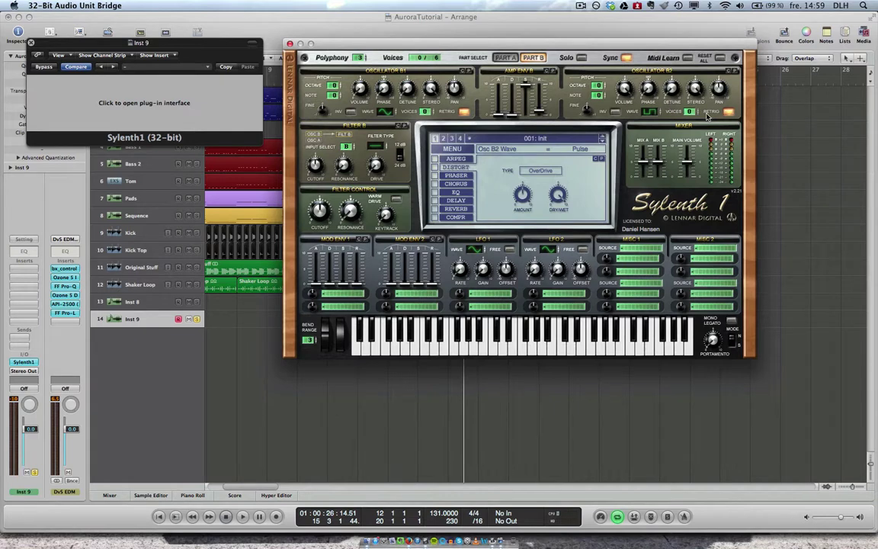
pyautogui.click(729, 112)
pyautogui.moveTo(629, 153); pyautogui.dragTo(635, 190)
pyautogui.moveTo(669, 90); pyautogui.dragTo(666, 32)
pyautogui.moveTo(338, 46); pyautogui.dragTo(375, 109)
pyautogui.press('space')
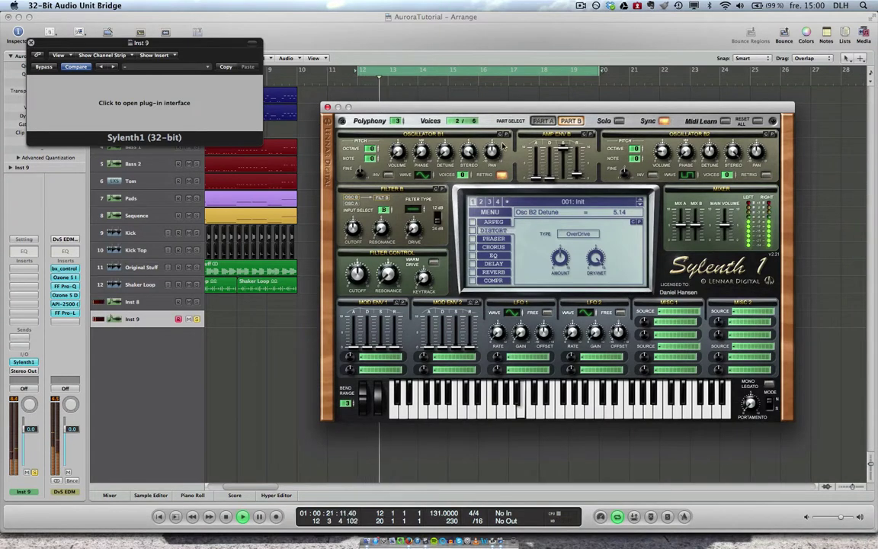
# Switch to Part A and adjust the cutoff of filter A.
pyautogui.click(542, 121)
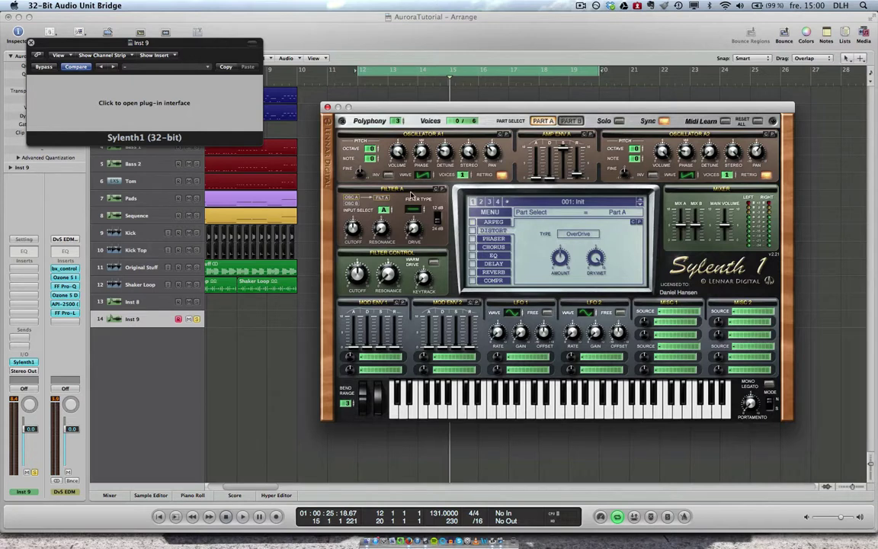
pyautogui.moveTo(427, 212)
pyautogui.click(356, 231)
pyautogui.moveTo(355, 264); pyautogui.dragTo(356, 257)
# Set Part B's filter to bandpass with BA input and resonance 6.52, and set the filter control cutoff to 396 Hz.
pyautogui.click(572, 121)
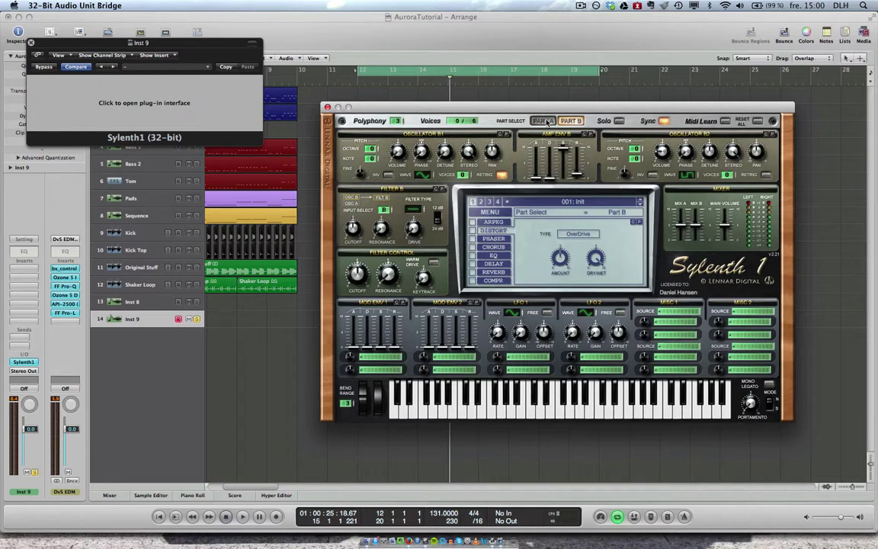
pyautogui.click(422, 209)
pyautogui.click(385, 208)
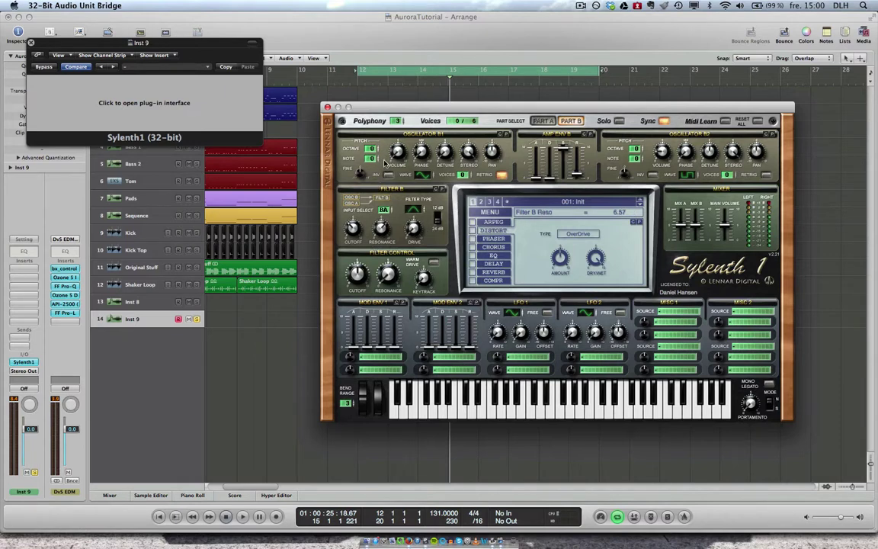
pyautogui.press('space')
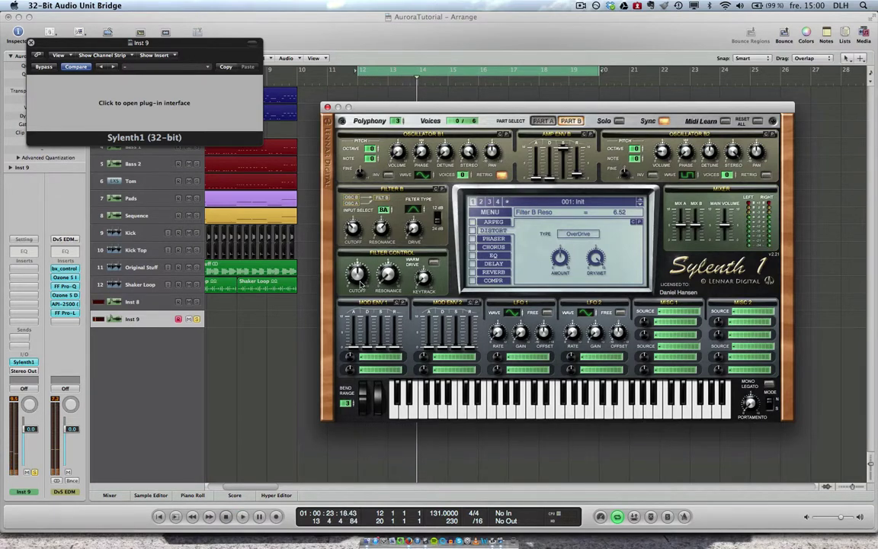
pyautogui.moveTo(362, 284)
pyautogui.mouseDown()
pyautogui.moveTo(362, 265)
pyautogui.moveTo(359, 279)
pyautogui.mouseUp()
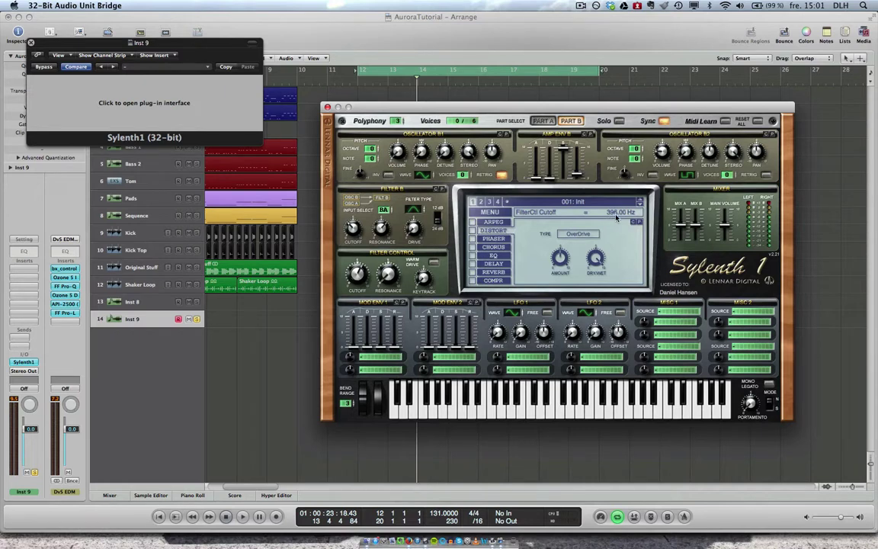
# Turn on mono legato with adjusted portamento, and enable OverDrive distortion with a higher amount and dry/wet at 70 %.
pyautogui.click(768, 384)
pyautogui.moveTo(751, 401); pyautogui.dragTo(748, 364)
pyautogui.click(471, 232)
pyautogui.click(559, 260)
pyautogui.moveTo(559, 260); pyautogui.dragTo(497, 191)
pyautogui.moveTo(598, 259); pyautogui.dragTo(599, 296)
pyautogui.press('space')
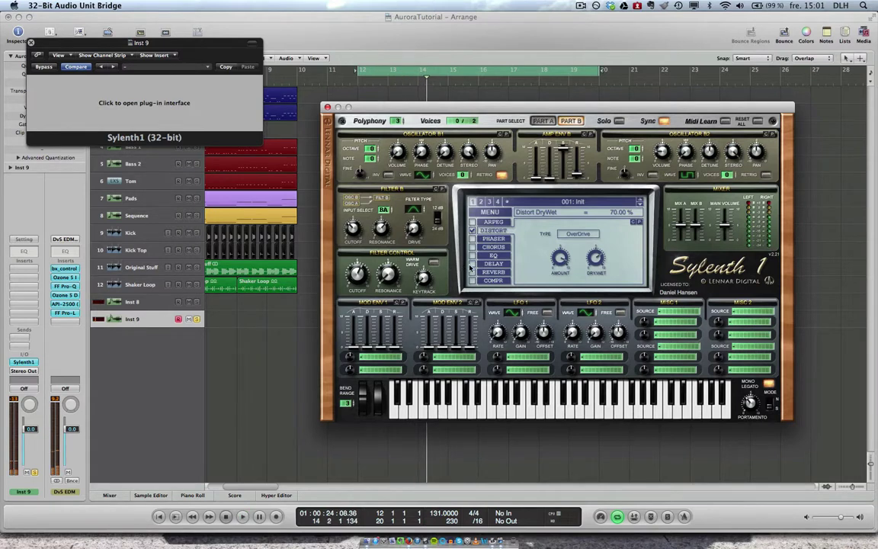
# Enable the EQ in 1-pole mode and adjust its bass level and bass frequency.
pyautogui.click(493, 255)
pyautogui.click(495, 256)
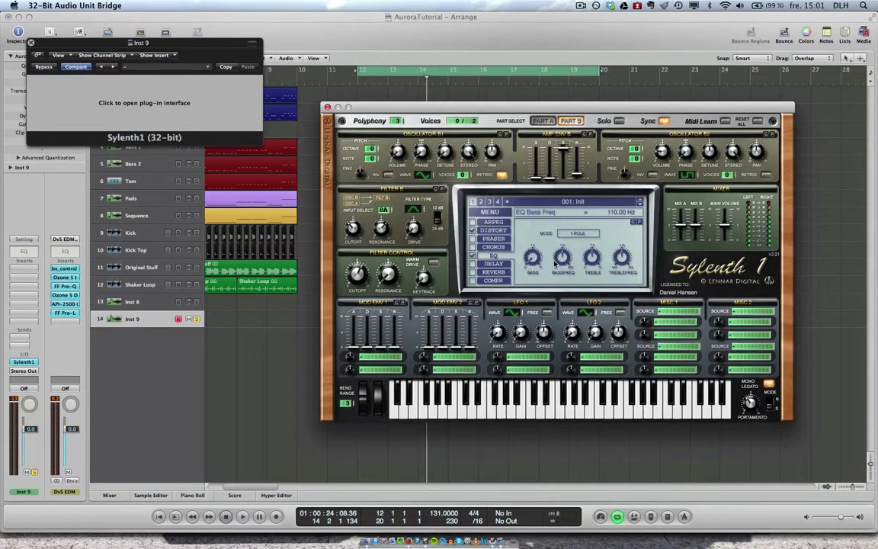
pyautogui.moveTo(556, 261); pyautogui.dragTo(561, 254)
# Enable the reverb, set damp to 3.24 and adjust its dry/wet mix while auditioning.
pyautogui.click(495, 274)
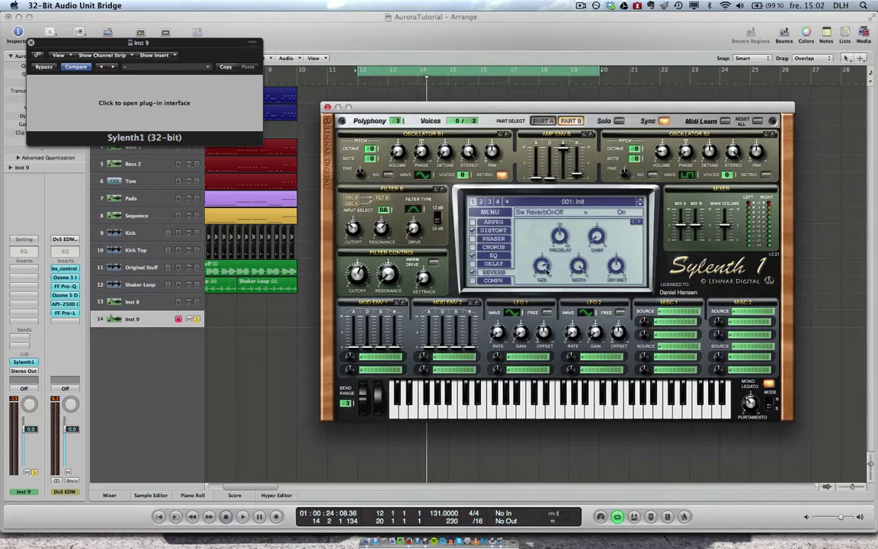
pyautogui.moveTo(561, 240); pyautogui.dragTo(589, 195)
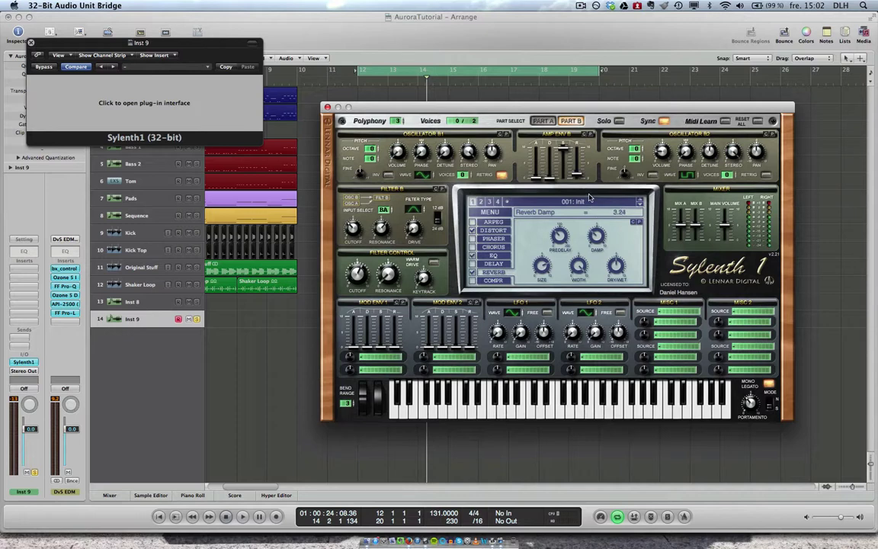
pyautogui.click(587, 272)
pyautogui.moveTo(614, 275); pyautogui.dragTo(615, 265)
pyautogui.press('space')
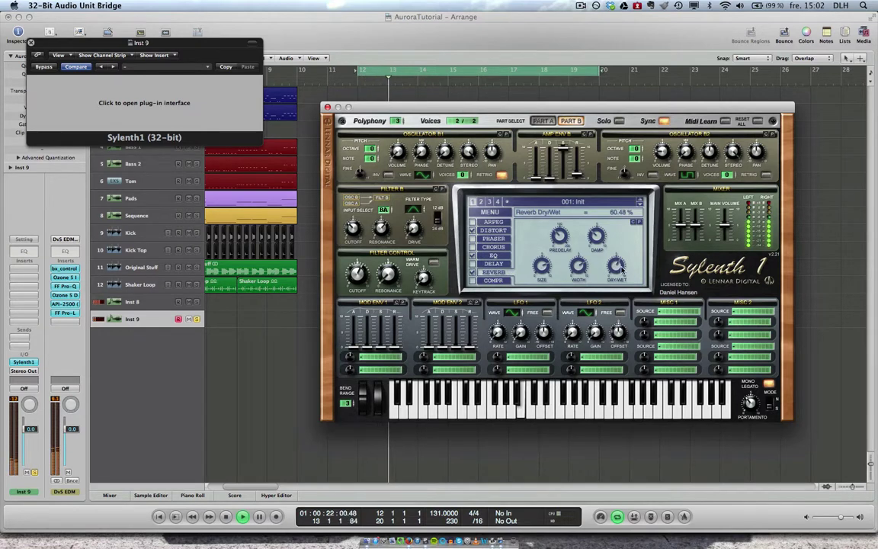
pyautogui.moveTo(622, 270); pyautogui.dragTo(621, 288)
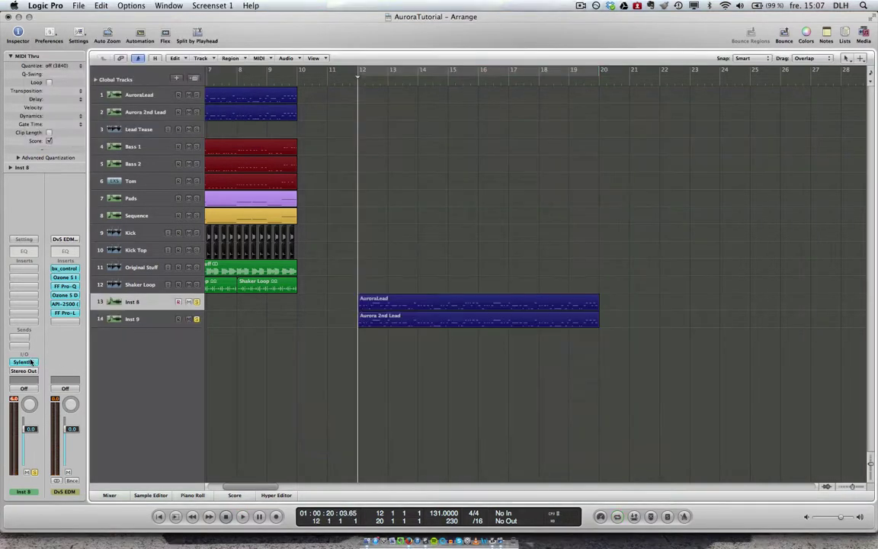
# Open Sylenth1 on Inst 8, set its main volume to 2.47 and close the plug-in windows.
pyautogui.click(24, 362)
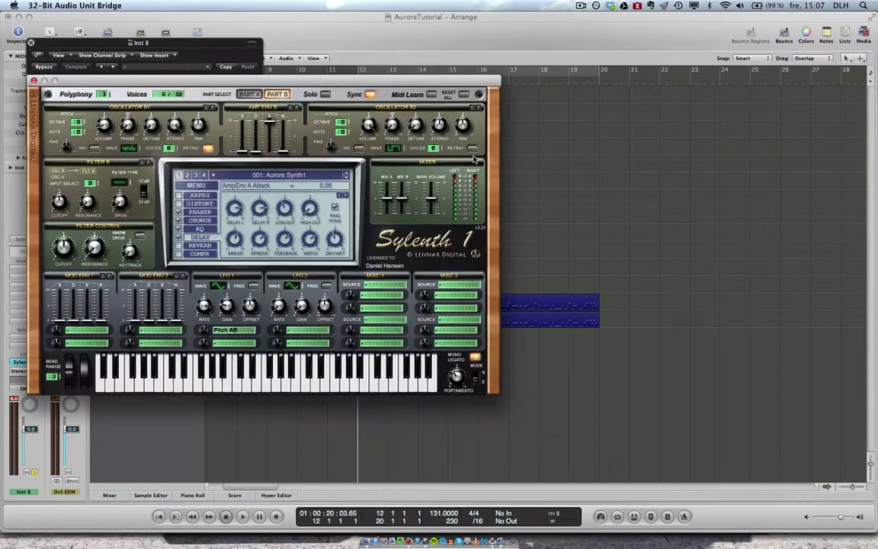
pyautogui.moveTo(430, 199); pyautogui.dragTo(433, 224)
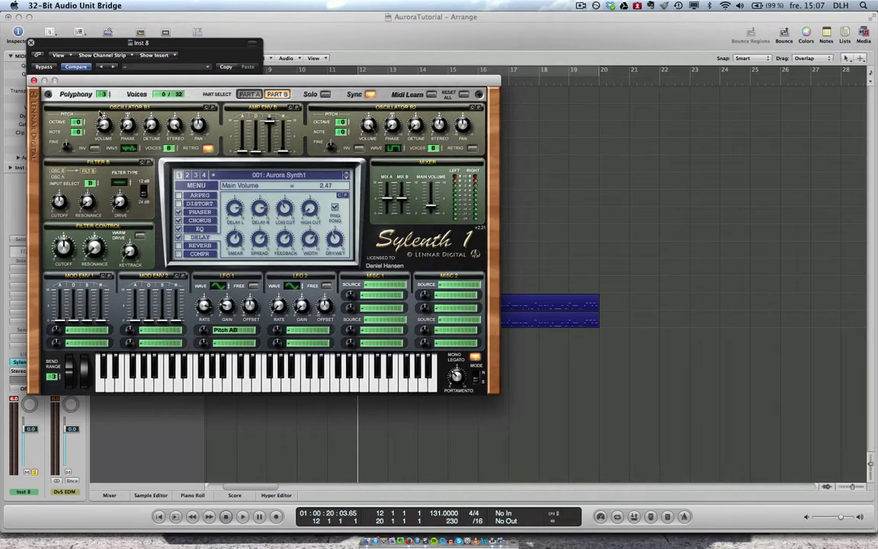
pyautogui.click(34, 80)
pyautogui.click(30, 42)
# Turn on cycle playback for bars 12 to 20, play both leads and set the Inst 8 channel volume to -2.0.
pyautogui.click(366, 69)
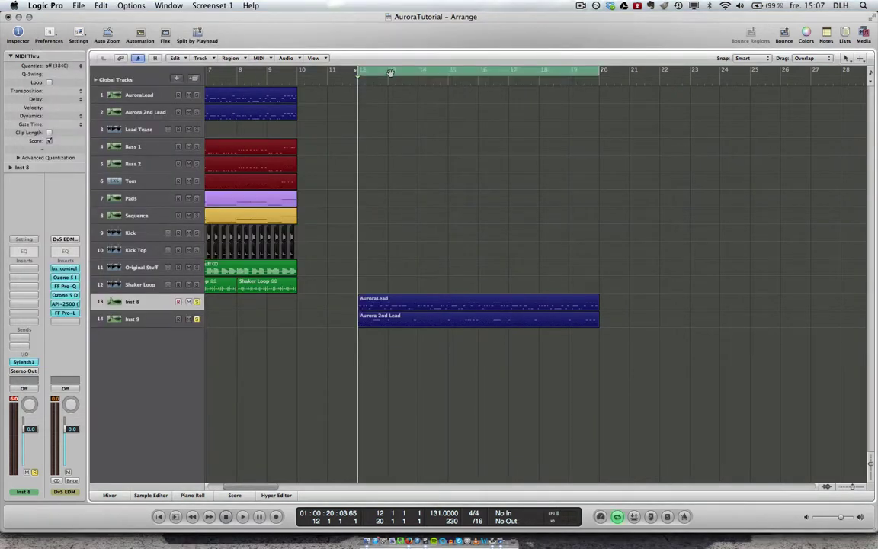
pyautogui.press('space')
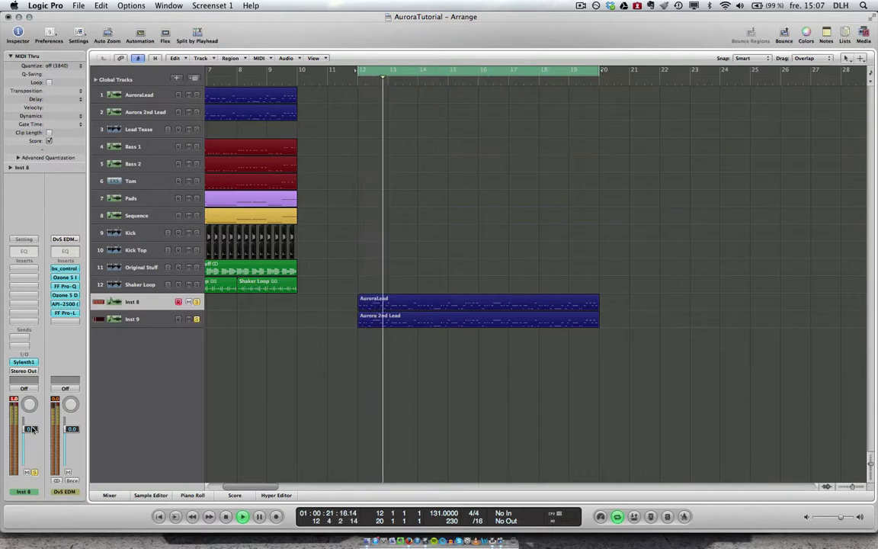
pyautogui.moveTo(32, 433); pyautogui.dragTo(32, 445)
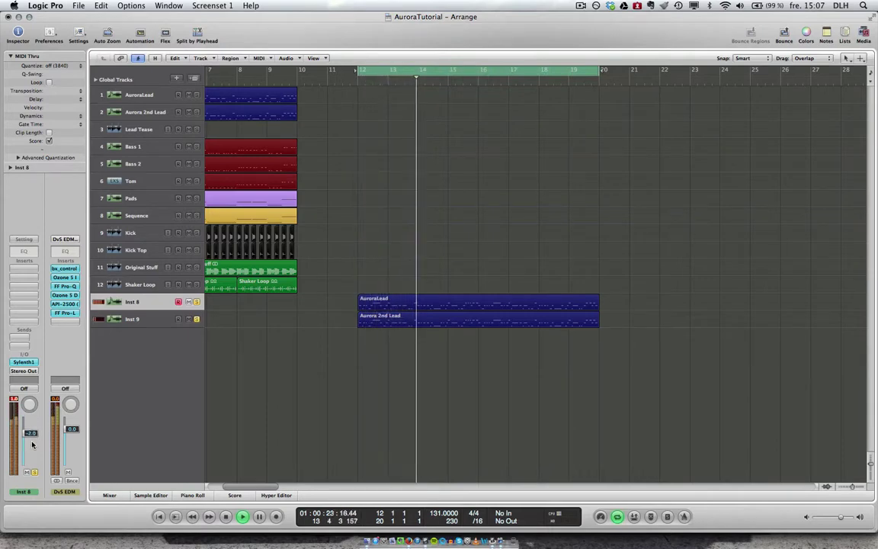
pyautogui.press('XF86AudioLowerVolume')
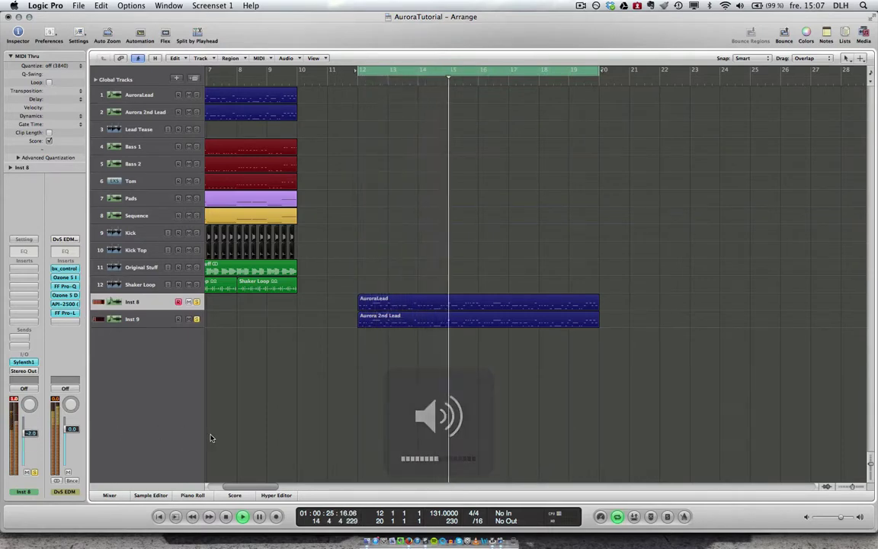